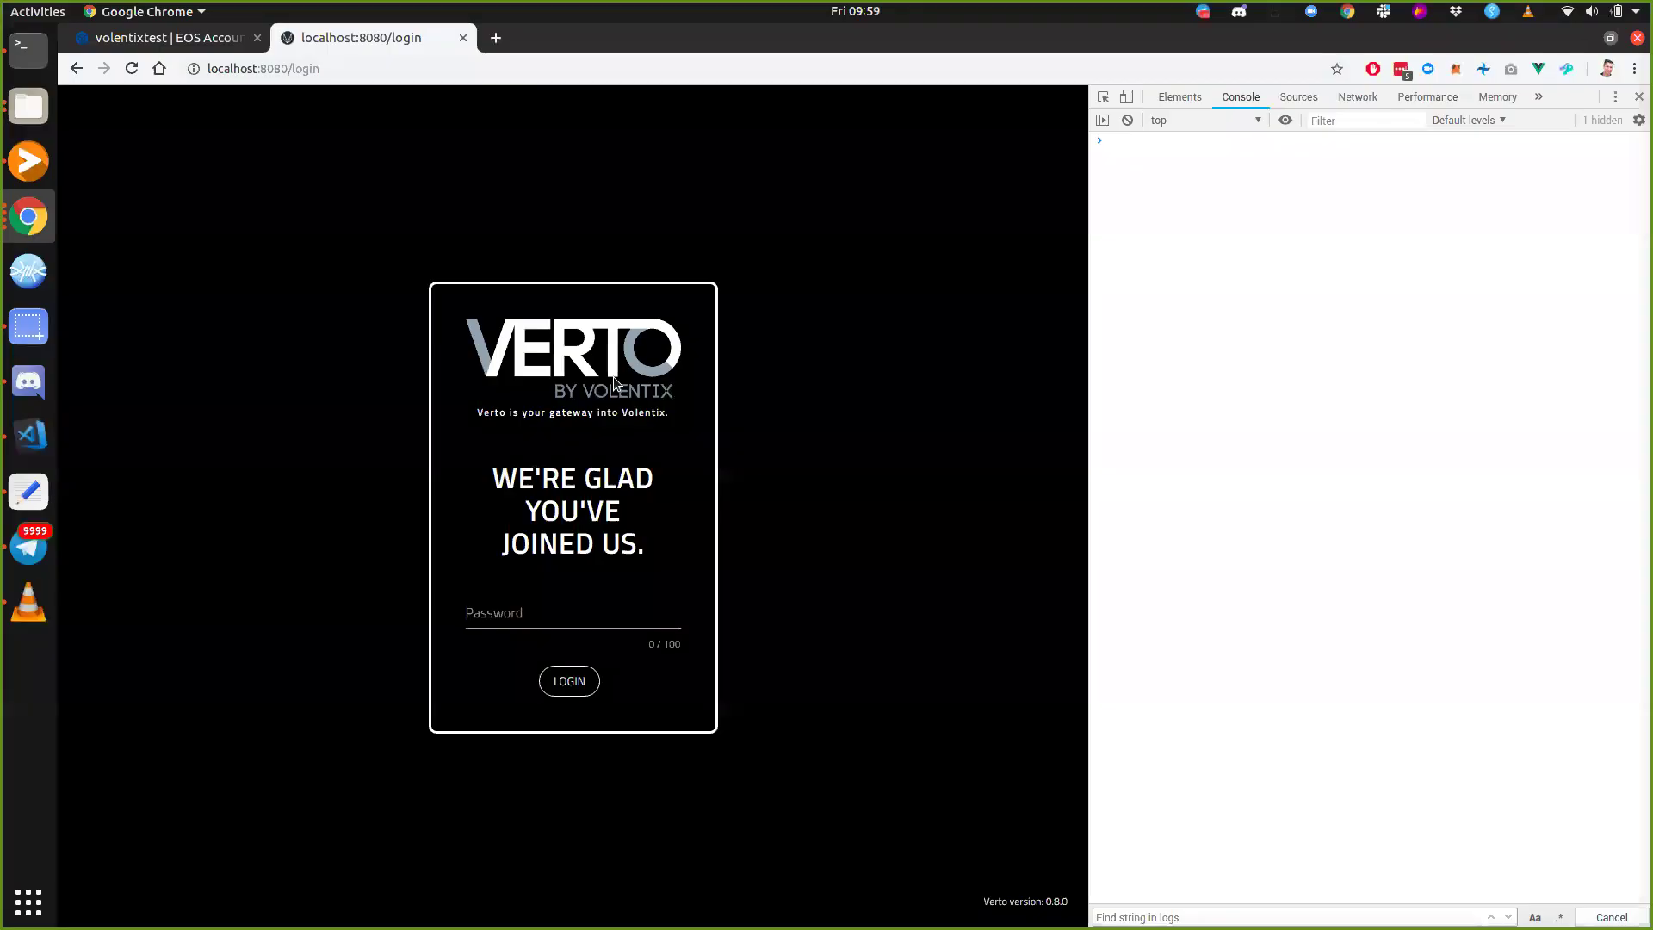
Log in to Verto with the wallet password
click(552, 610)
text(•)
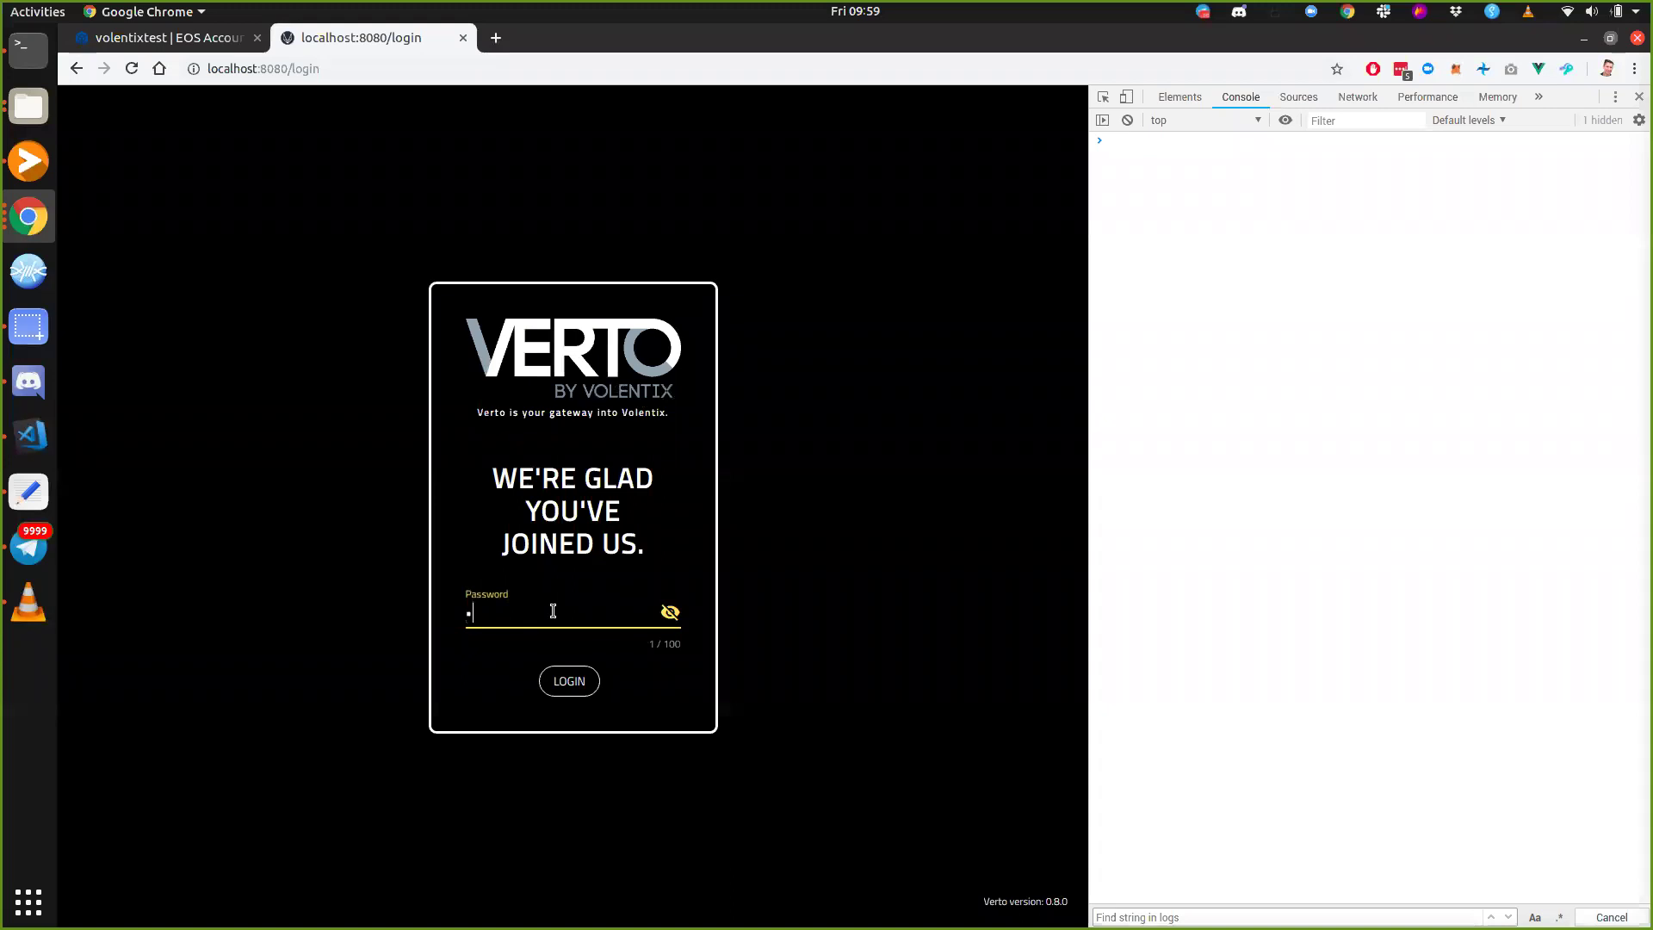
click(569, 680)
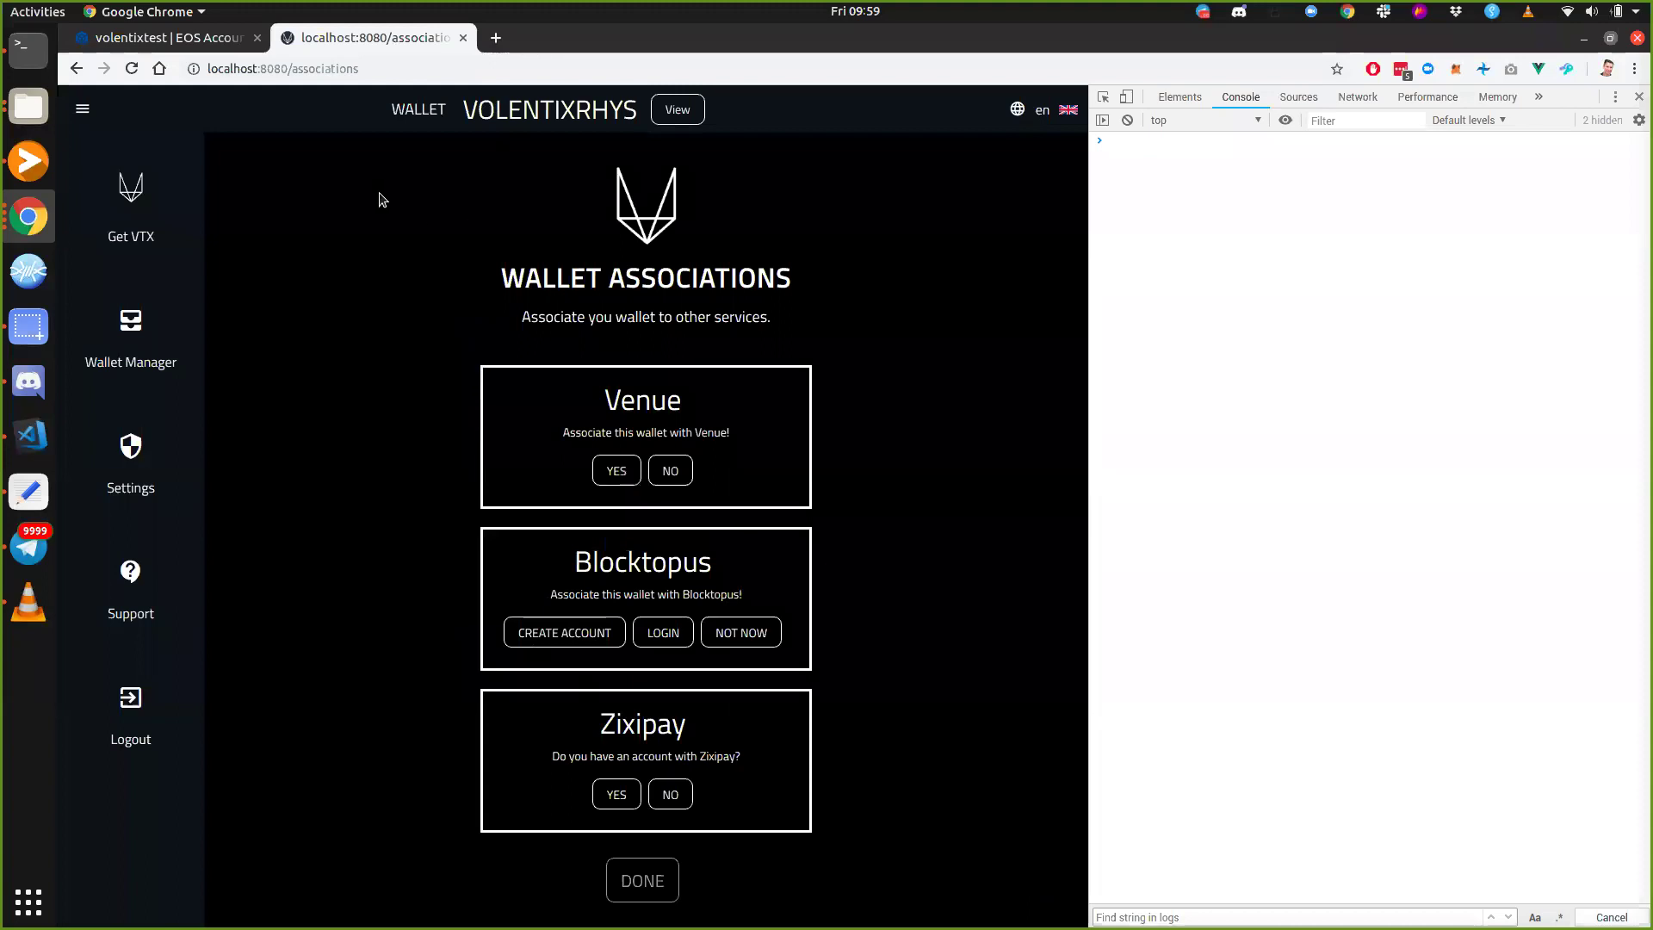
Start a new wallet from Wallet Manager and accept all four Keep Your Keys Safe acknowledgements
click(130, 323)
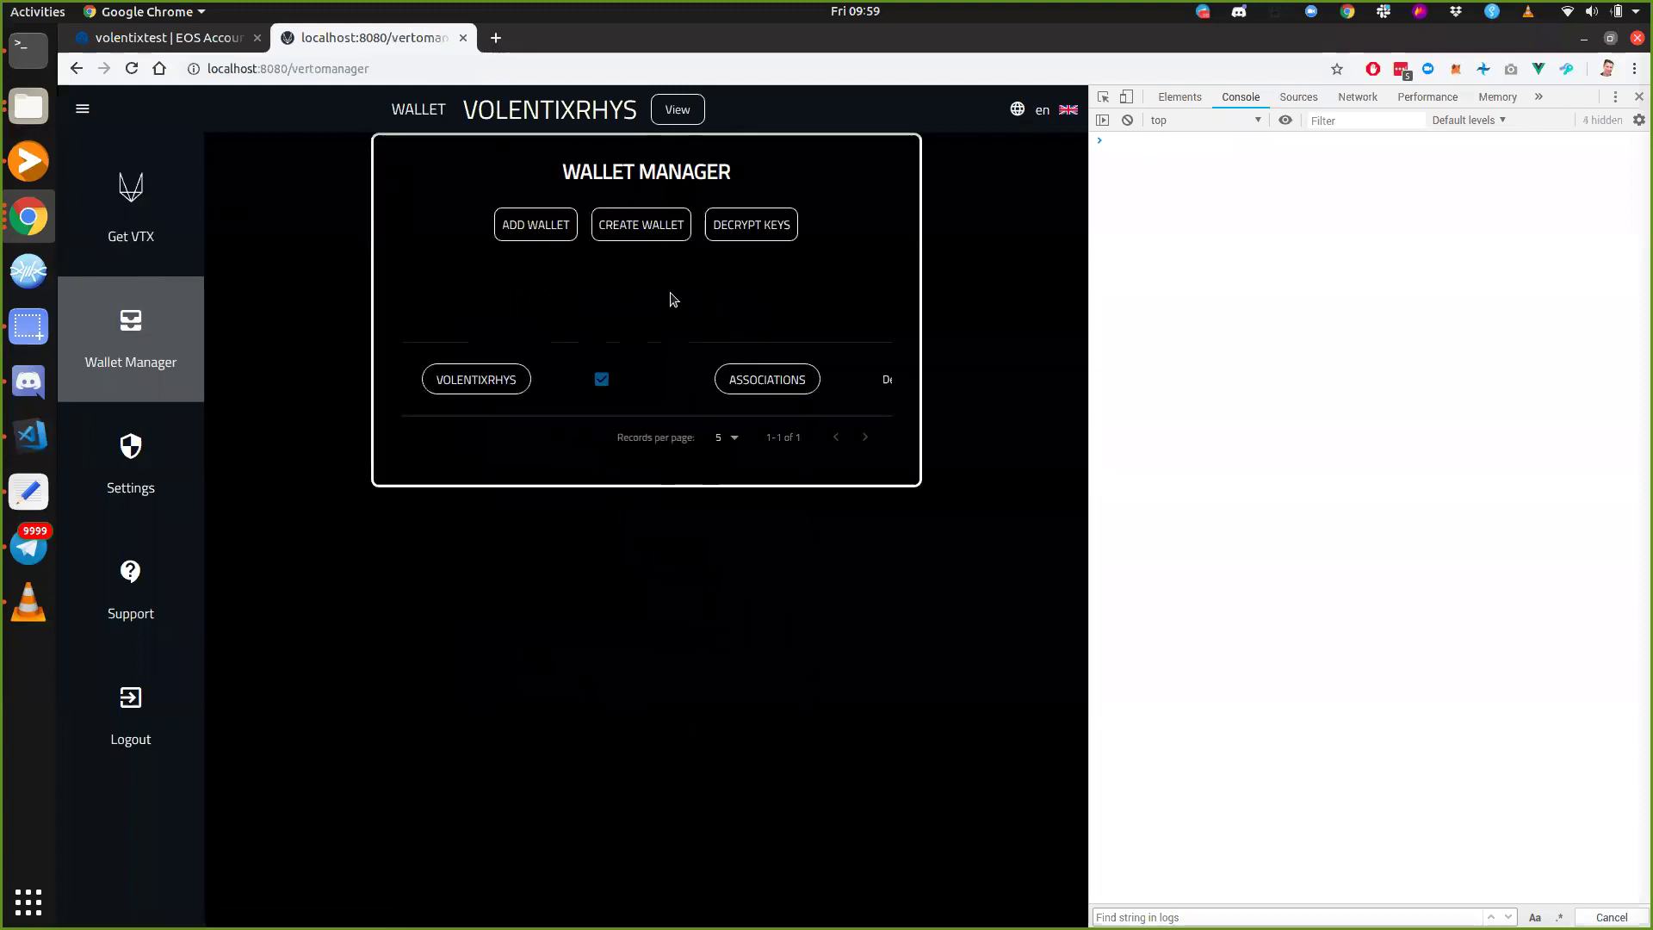
click(658, 227)
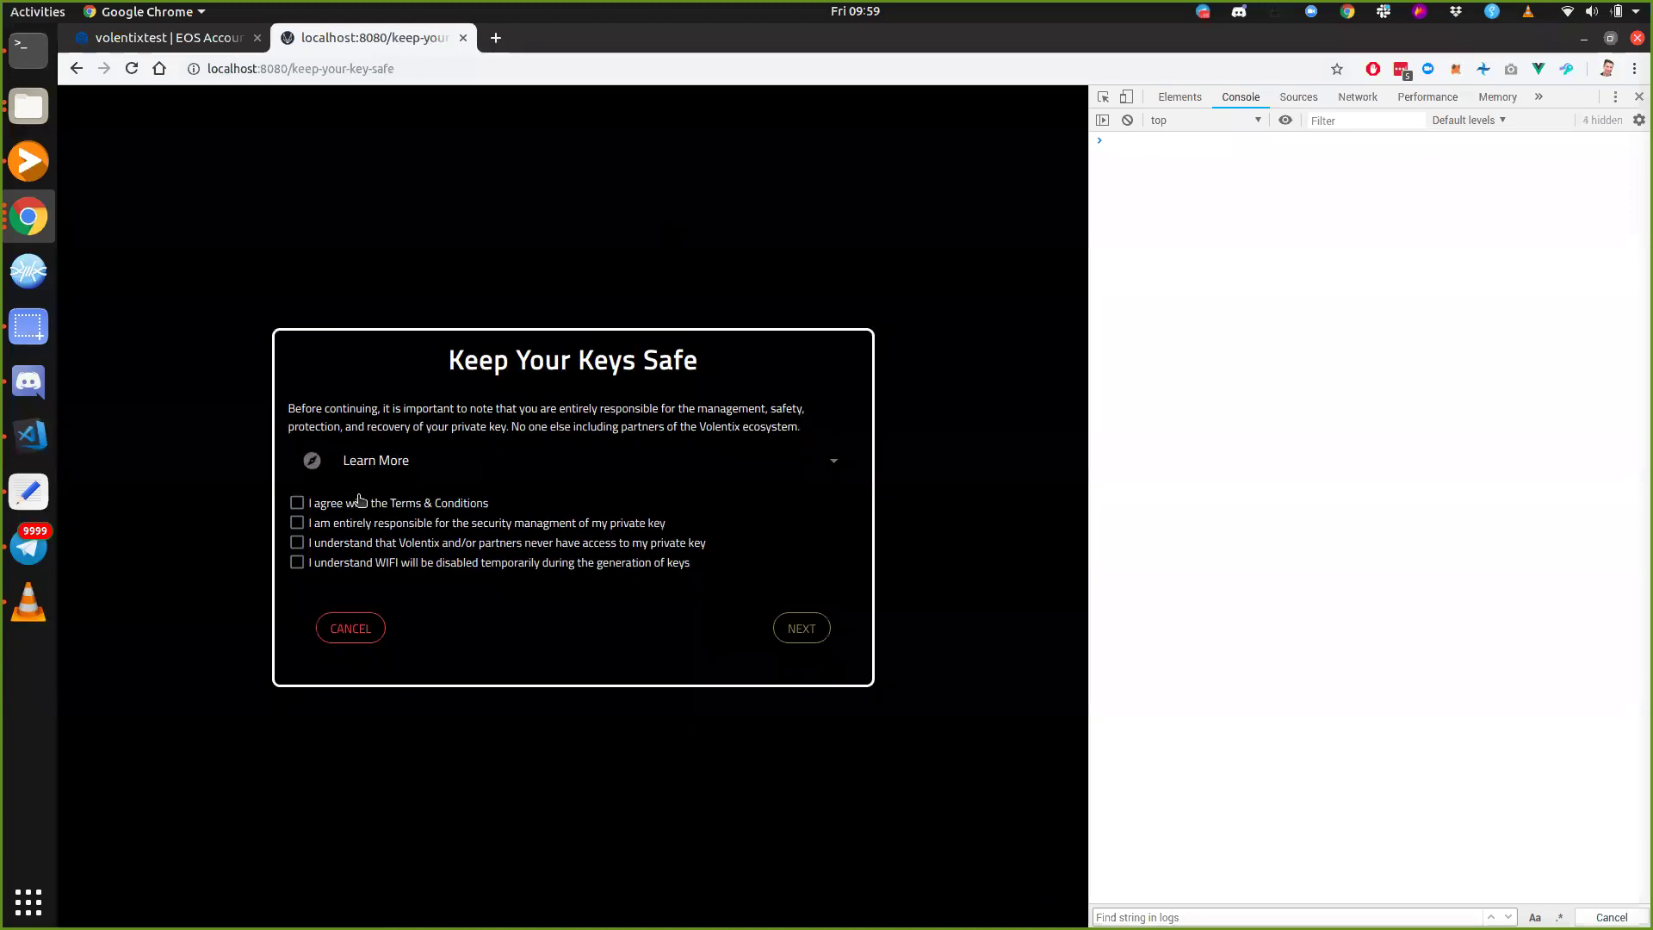
click(297, 503)
click(297, 522)
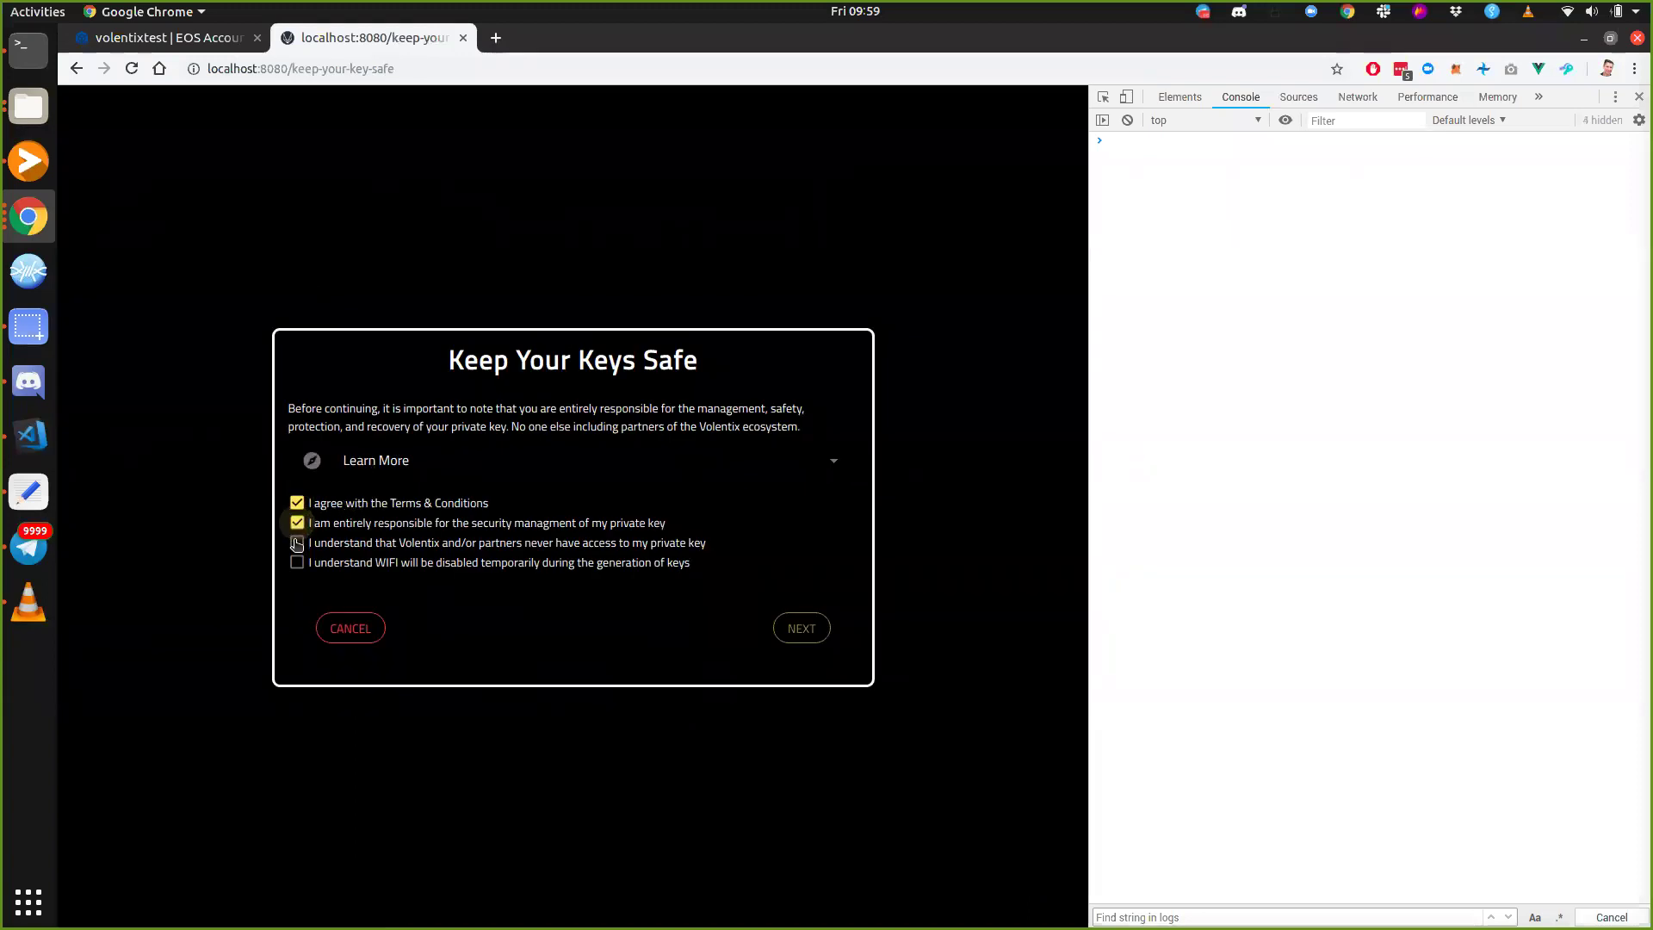
click(297, 543)
click(297, 562)
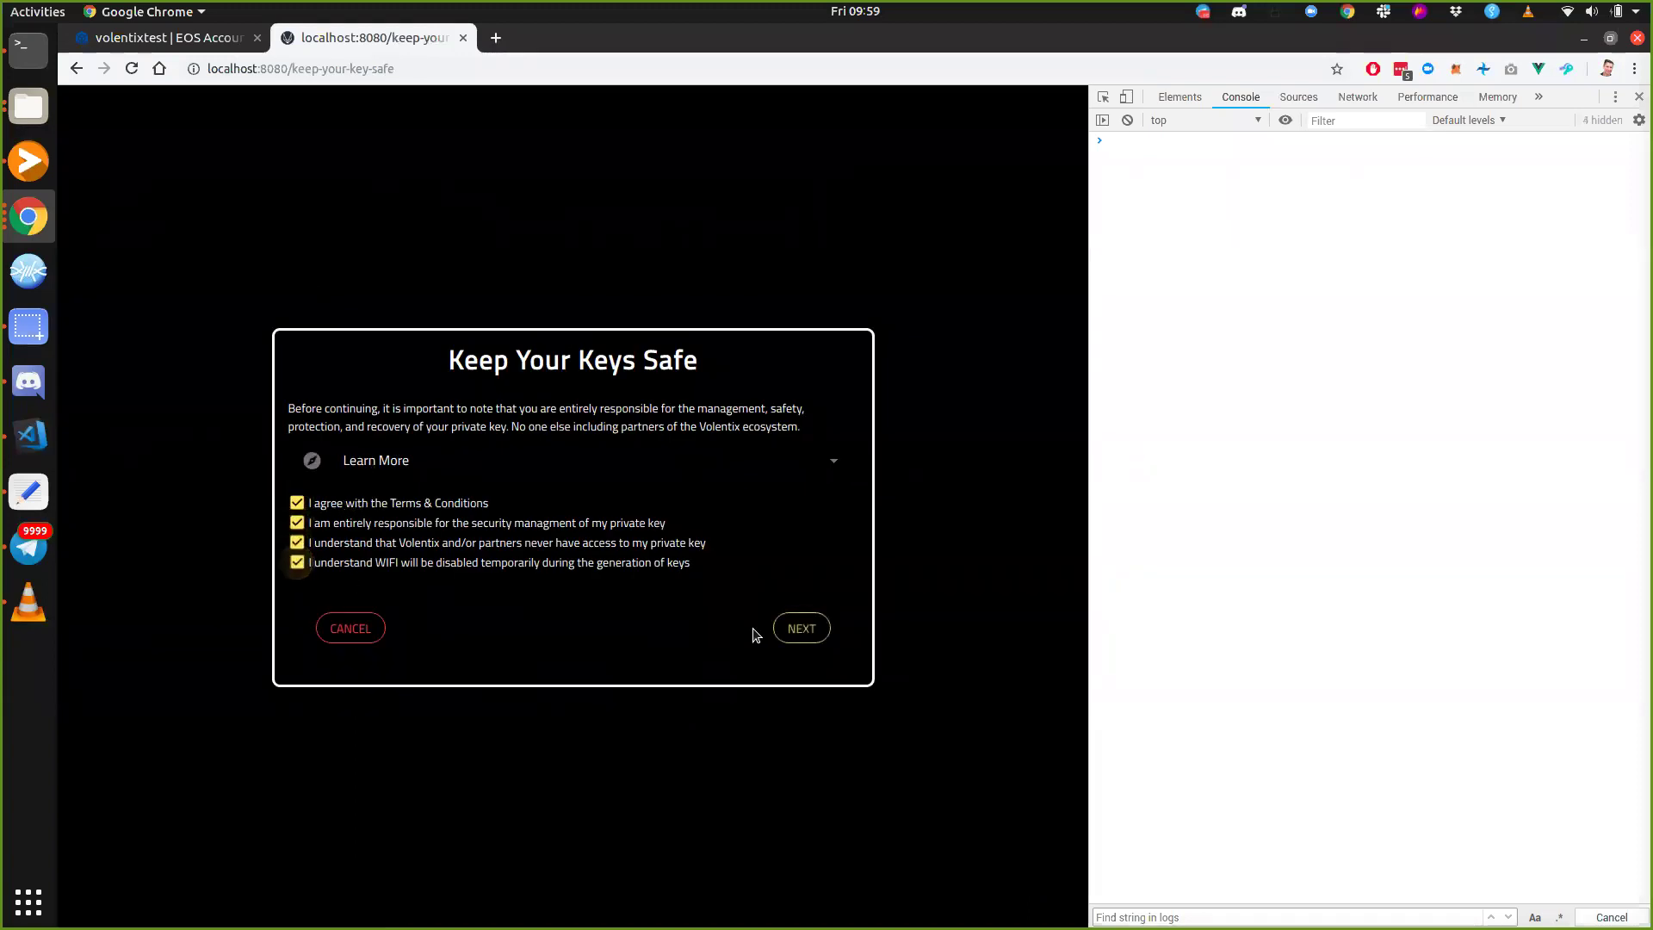
click(797, 633)
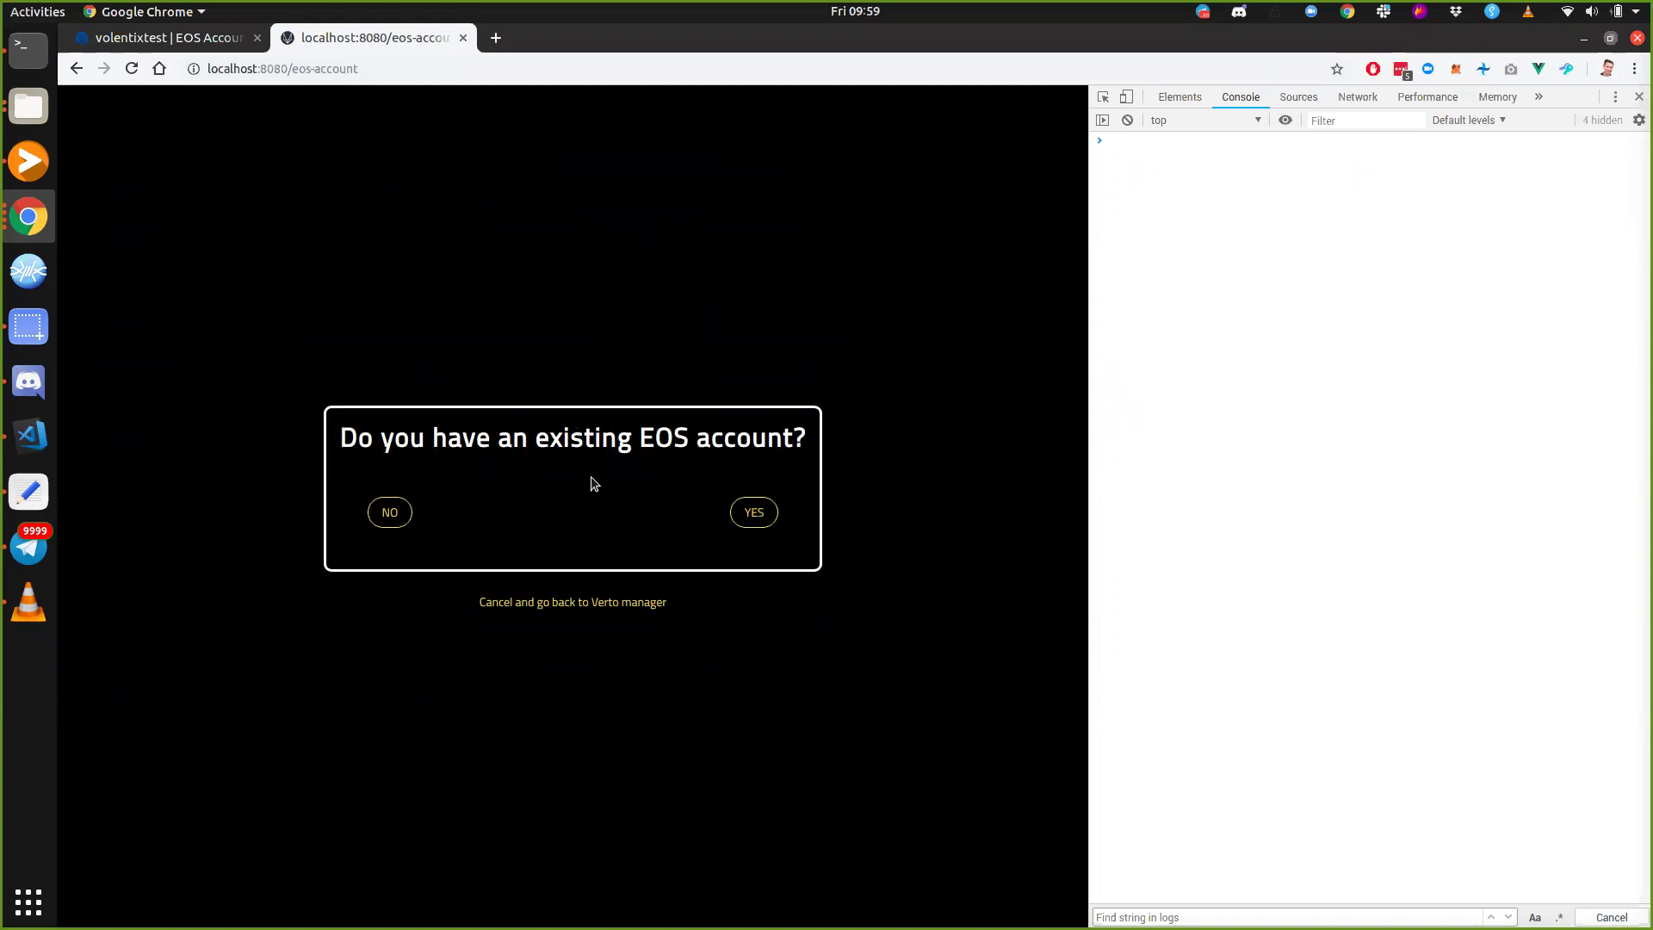
Confirm an existing EOS account and replace the invalid entry with the pasted valid private key
click(755, 515)
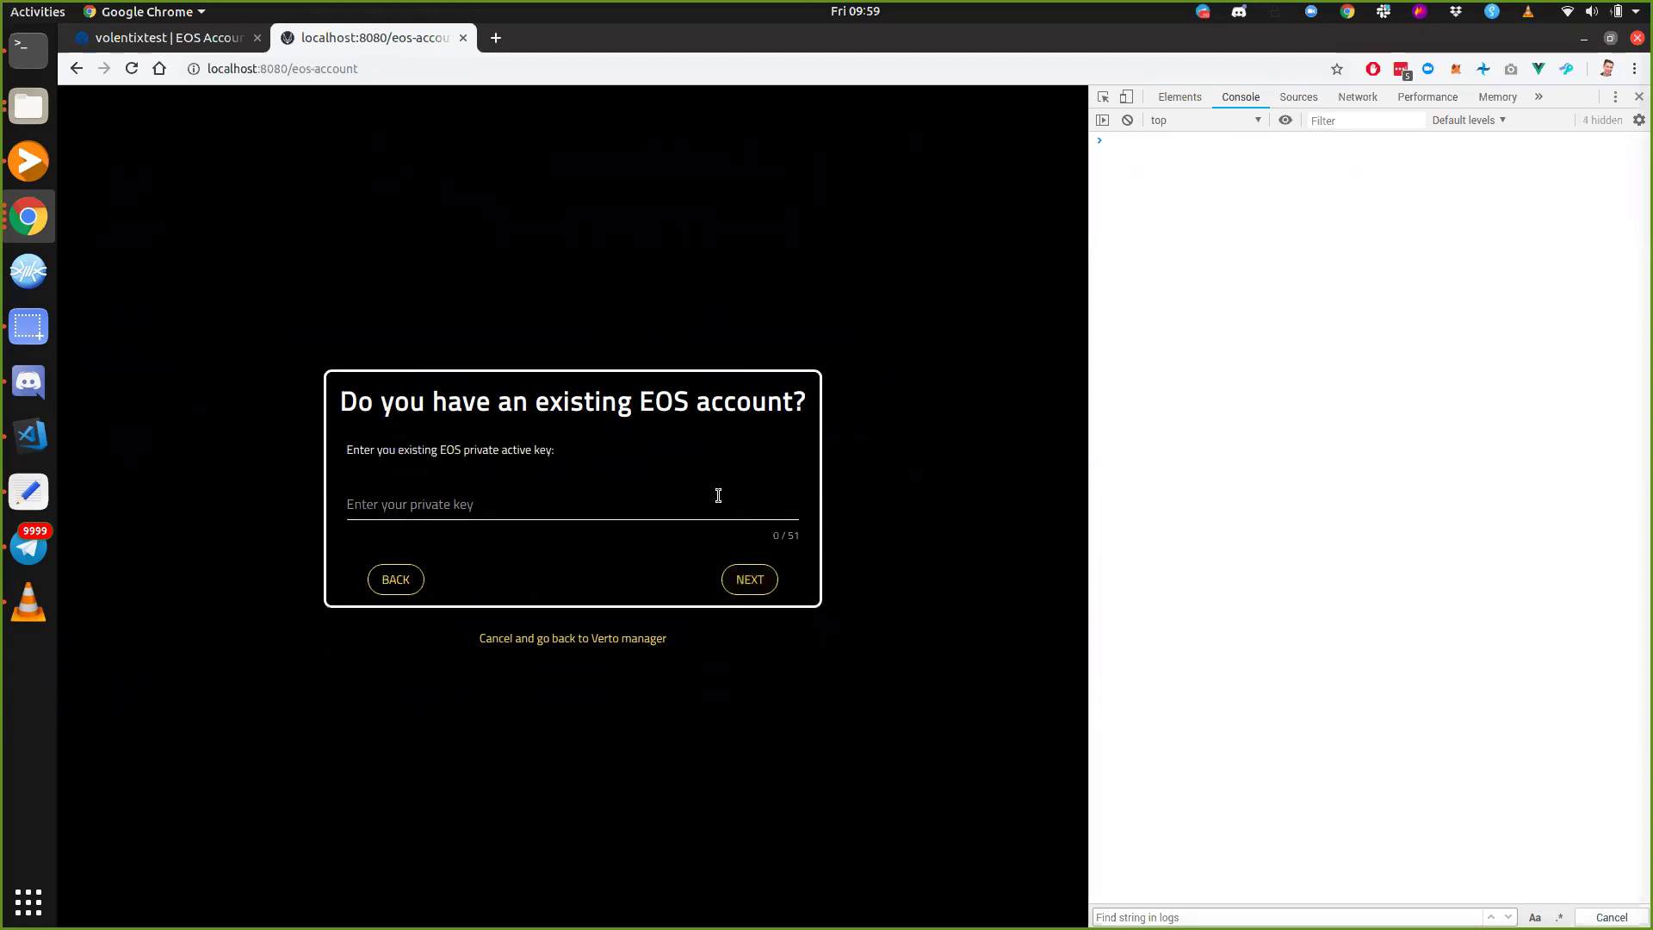
click(521, 505)
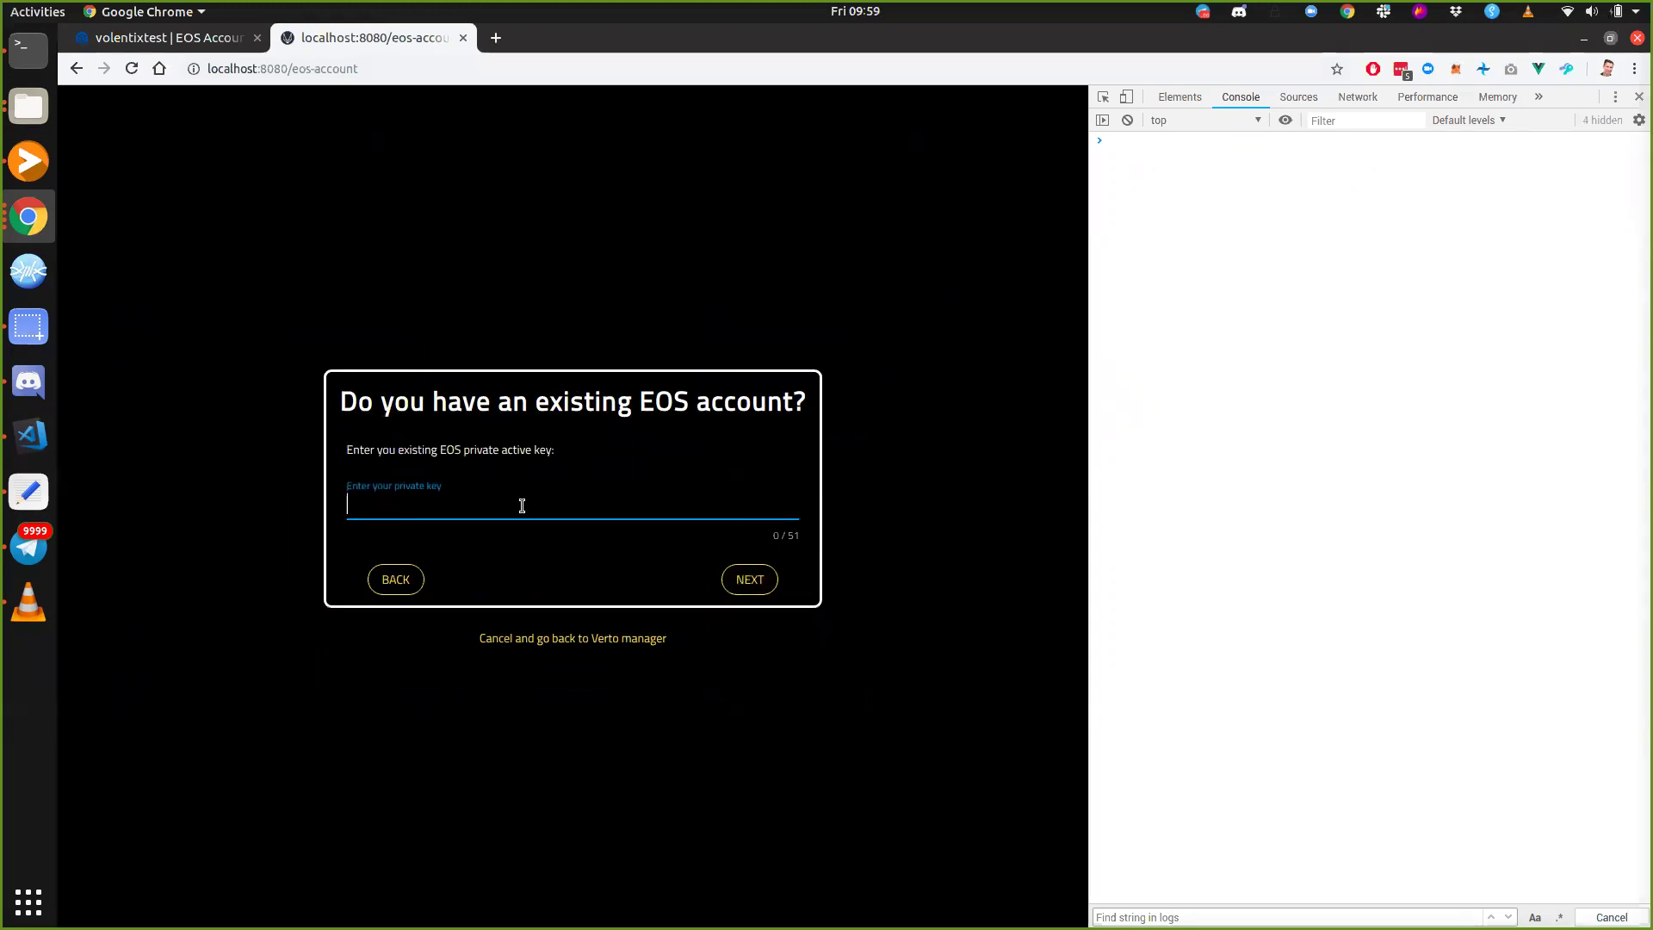
text(lkjlkjlkjlkj)
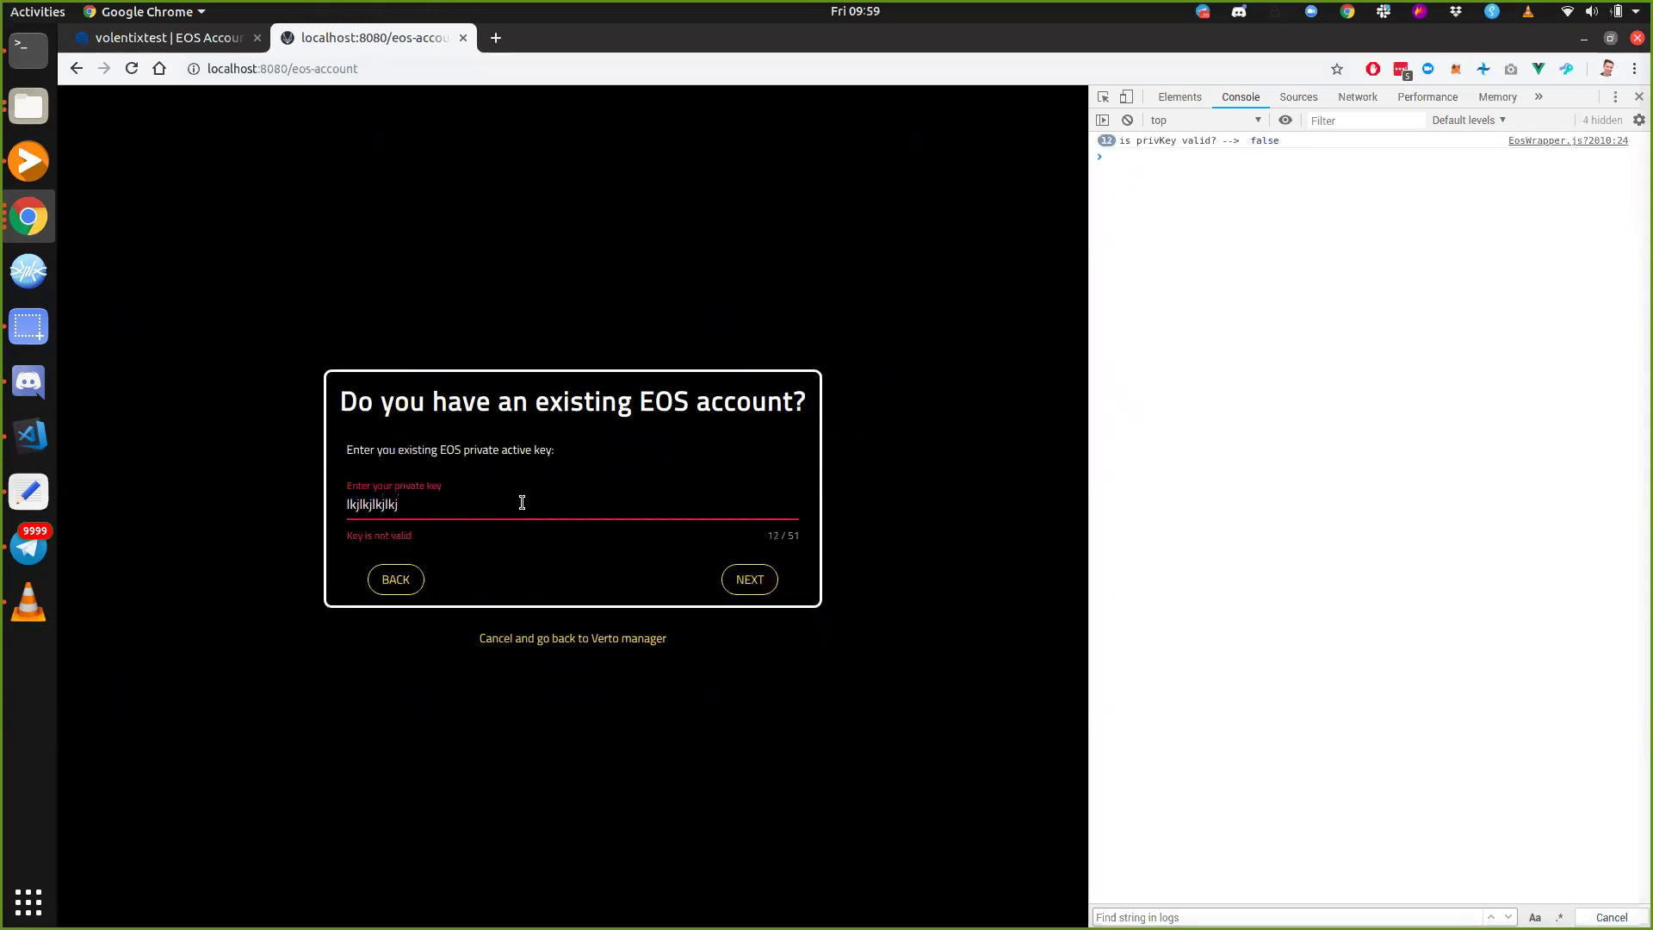
key(ctrl+a)
key(ctrl+v)
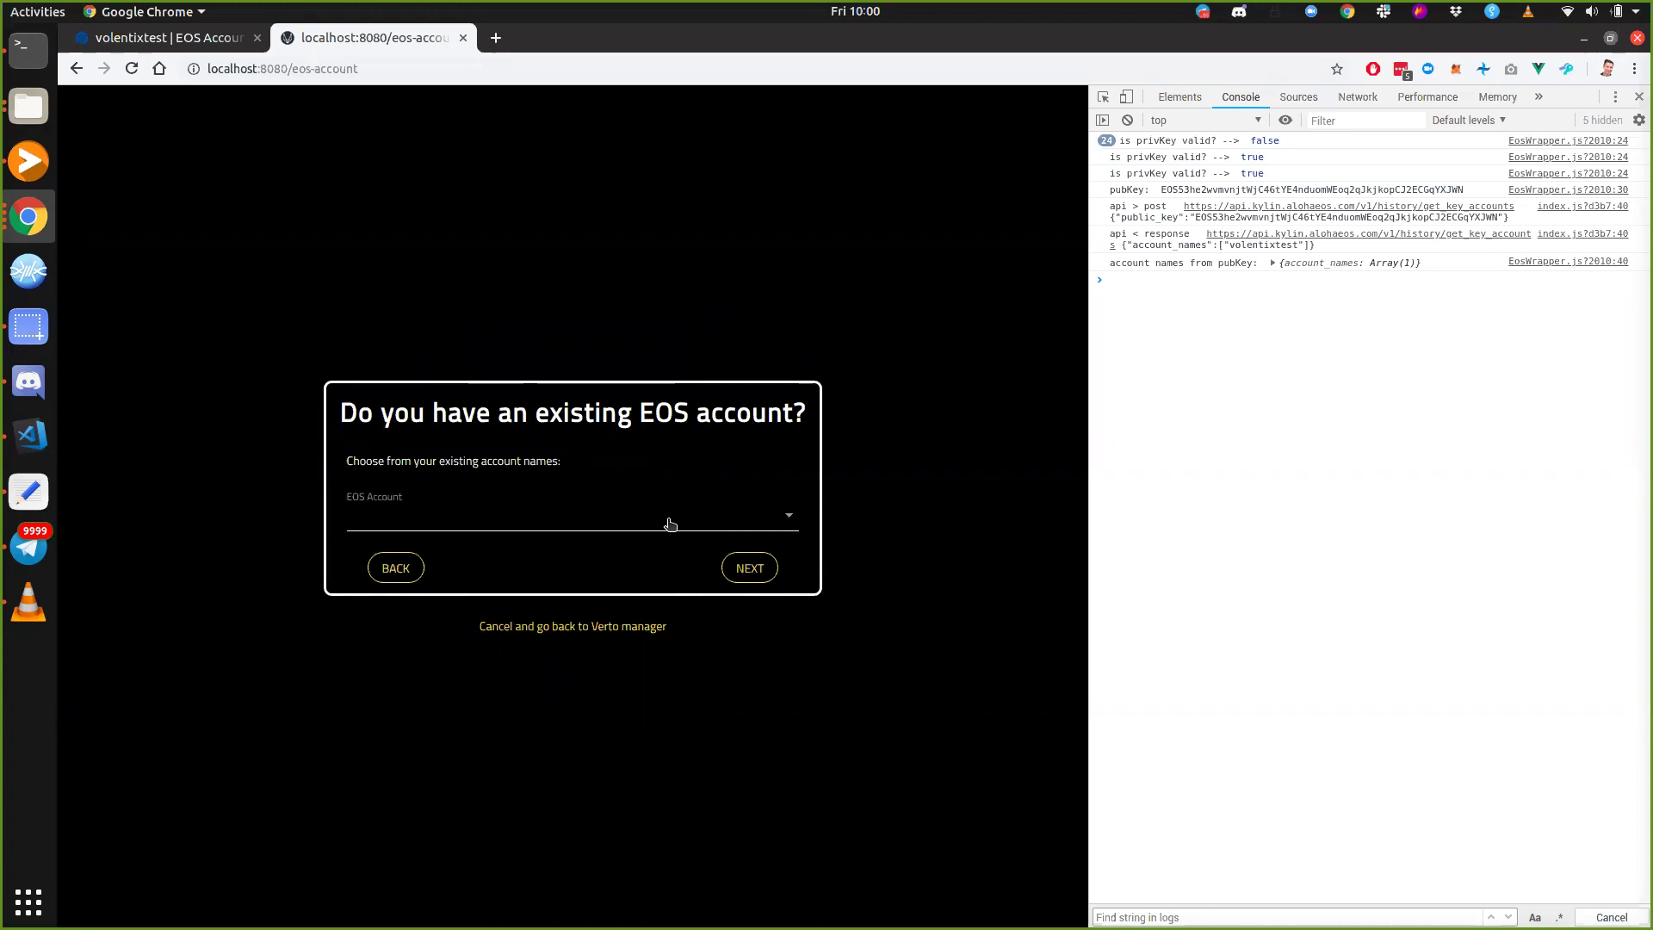
Import the volentixtest EOS account and confirm it with the Verto password
click(667, 514)
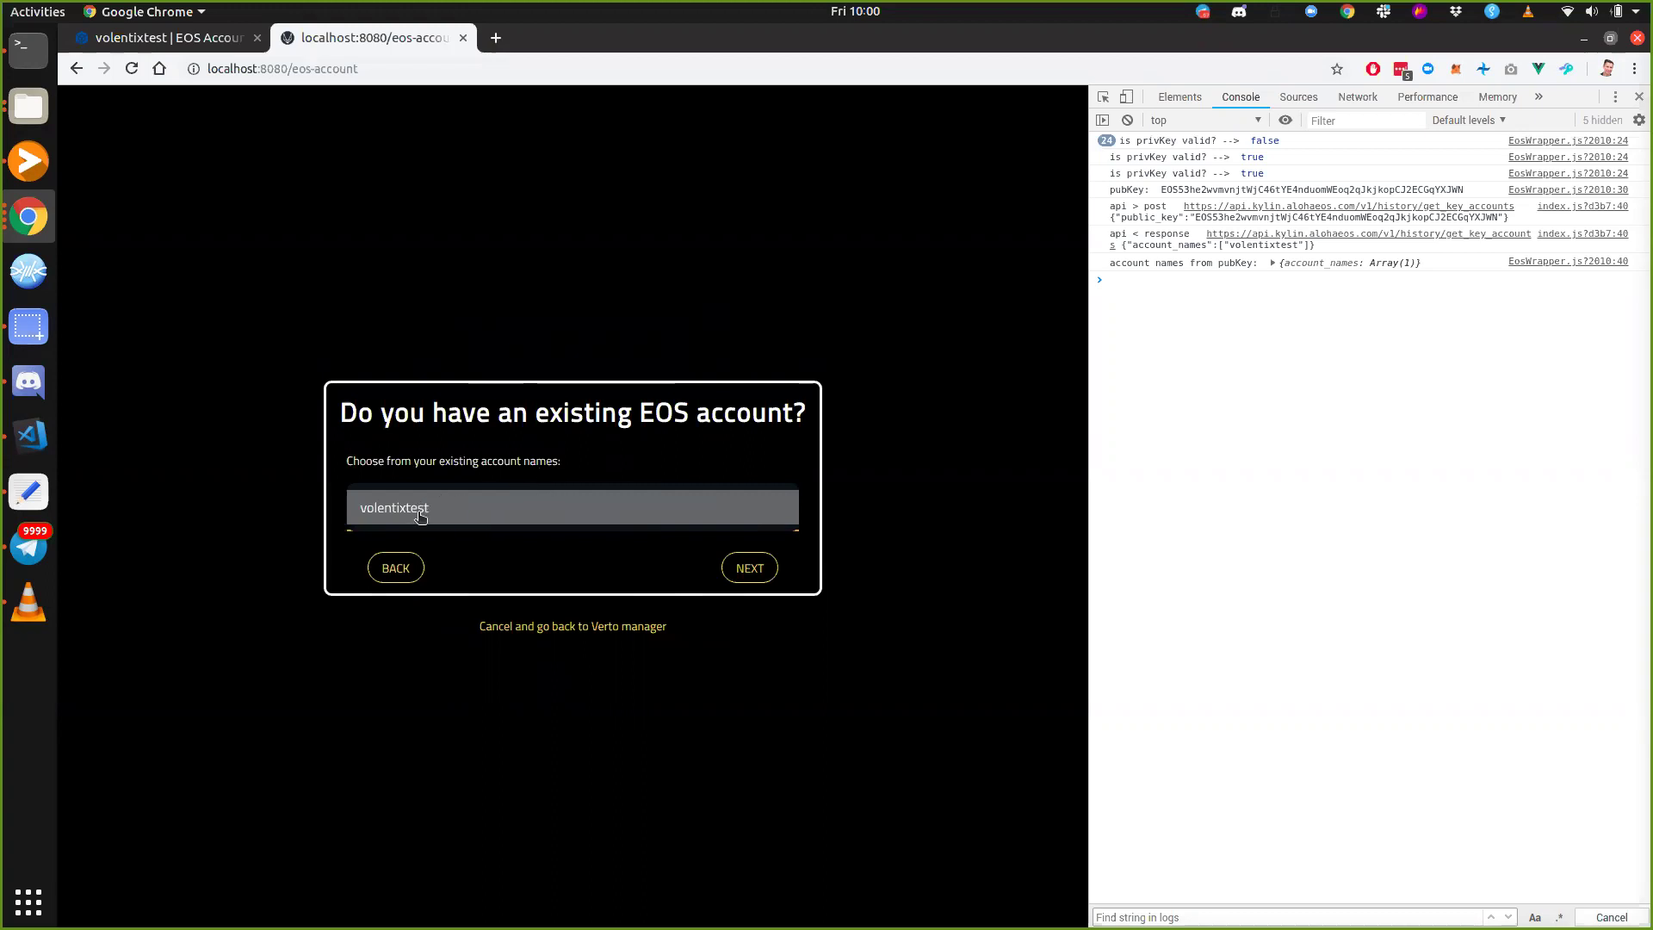
click(419, 513)
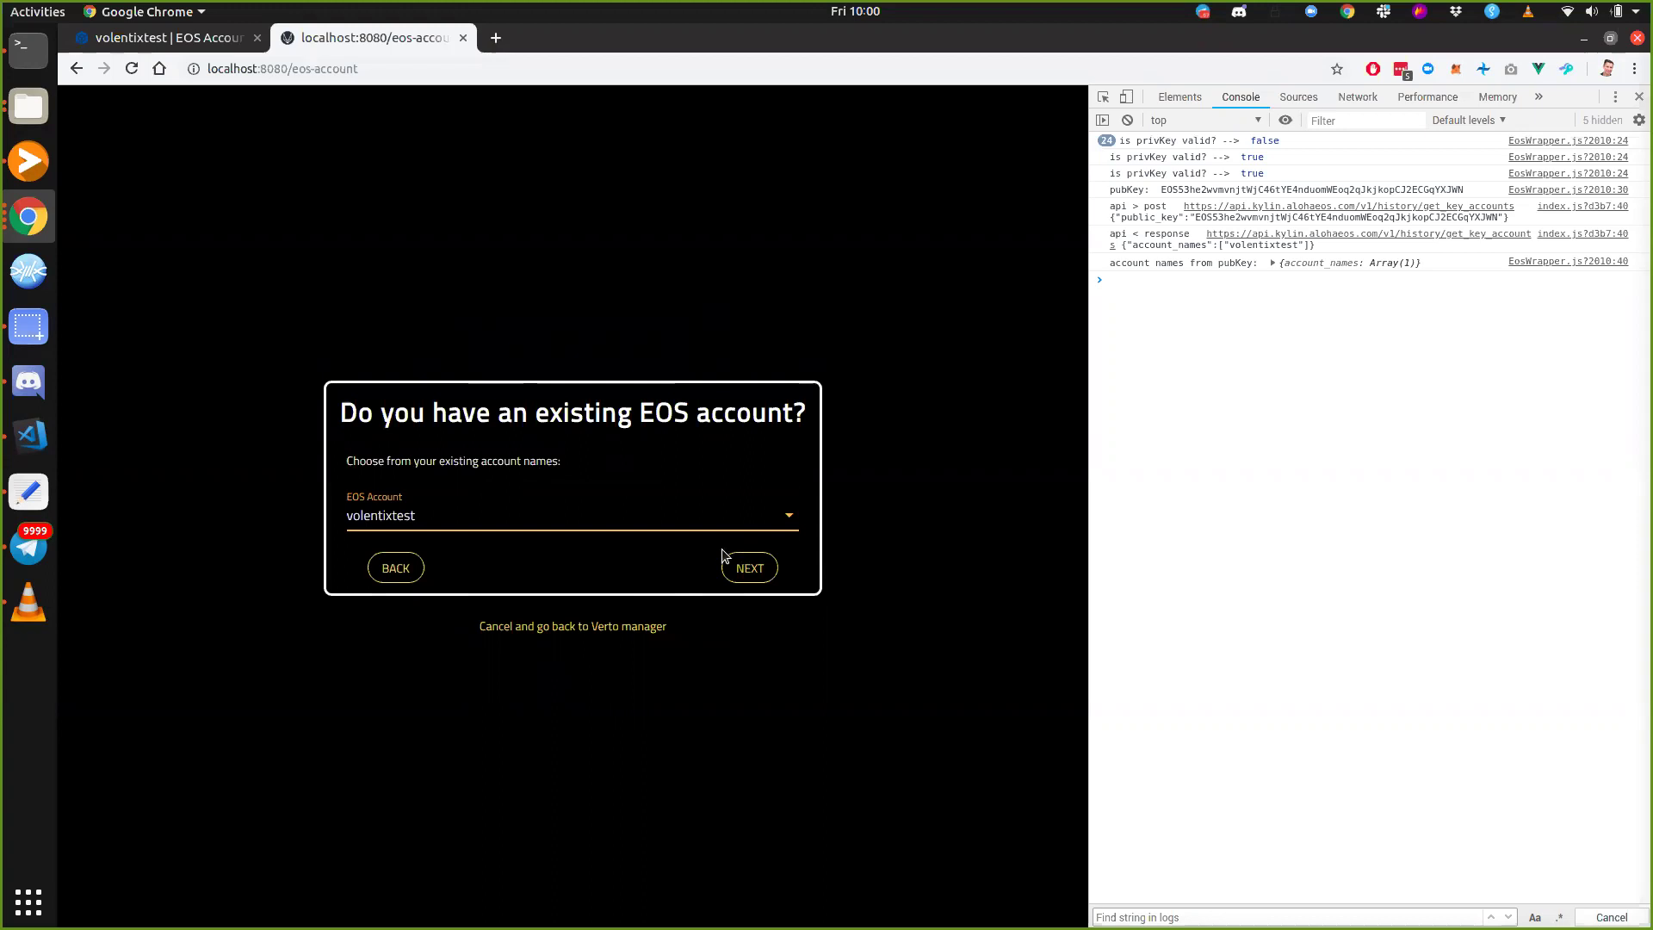
click(754, 572)
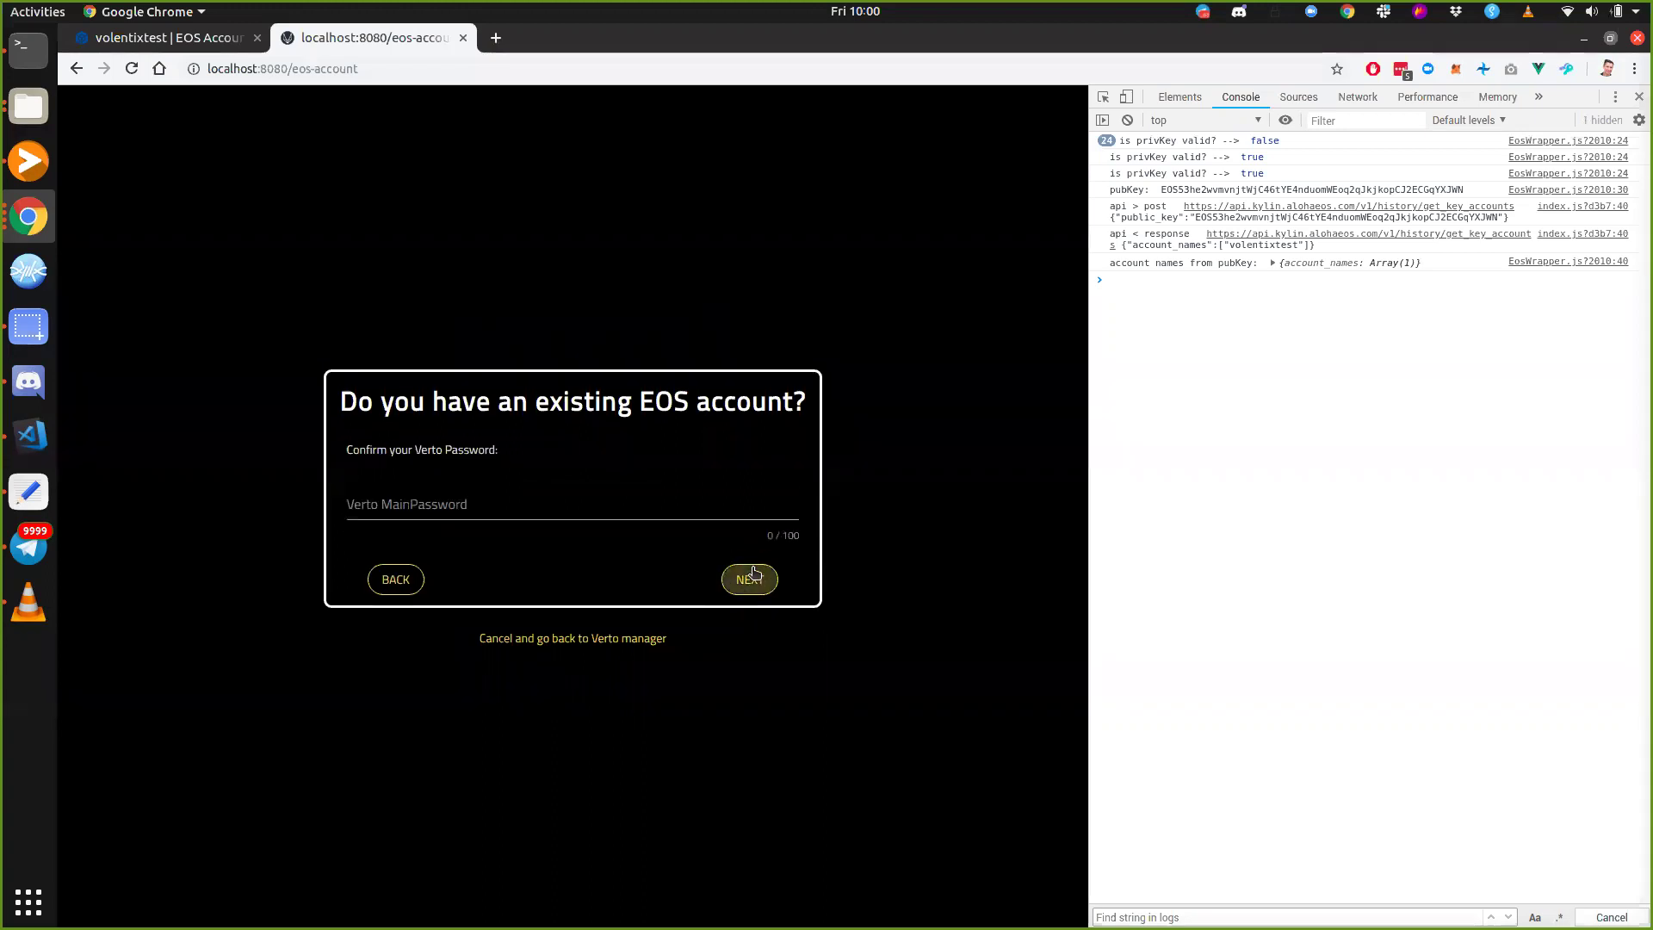
click(559, 495)
text(••)
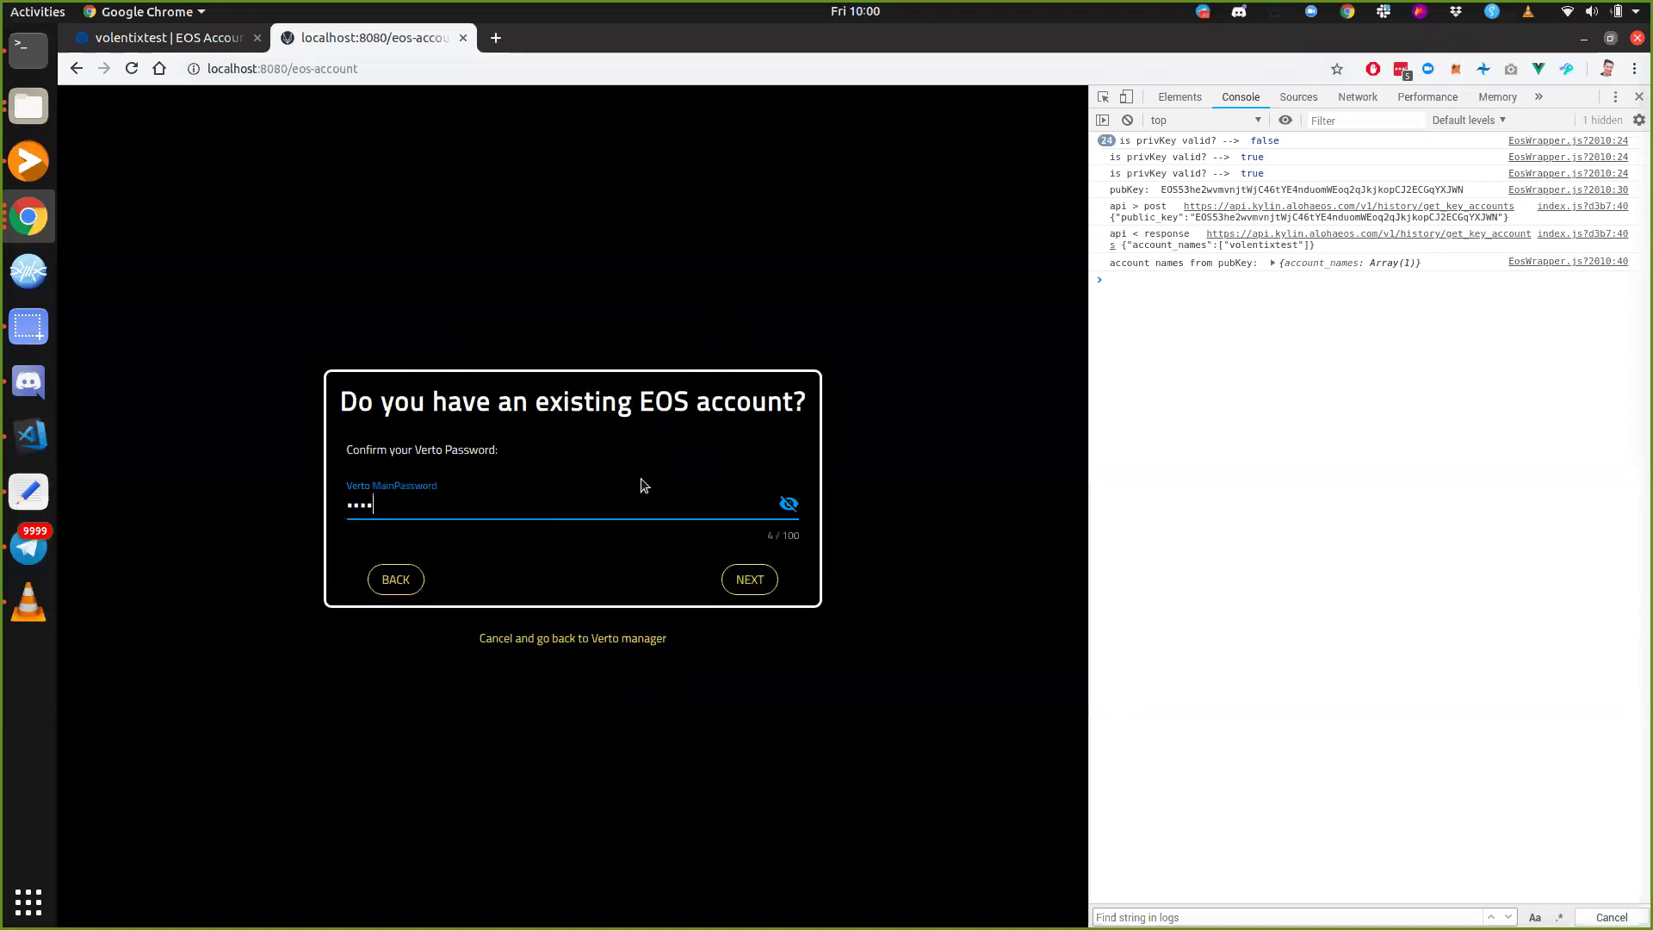
click(745, 581)
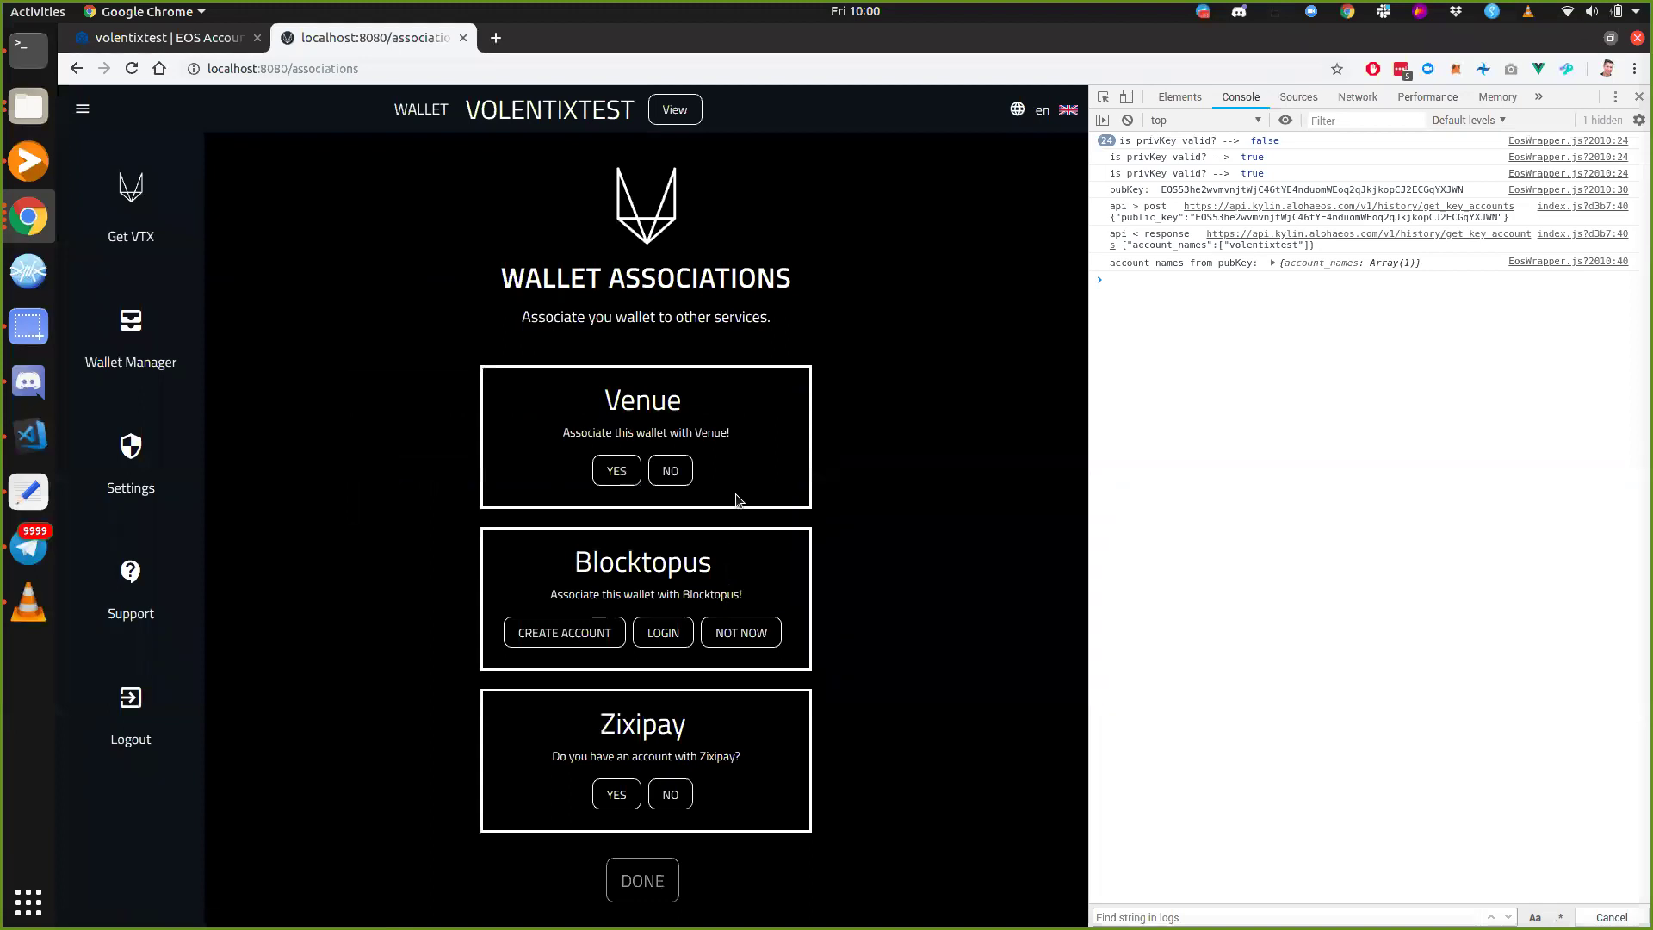
View the VOLENTIXTEST wallet balances: 1019.7123 VTX and 1150.0000 EOS, with two received transactions
click(684, 114)
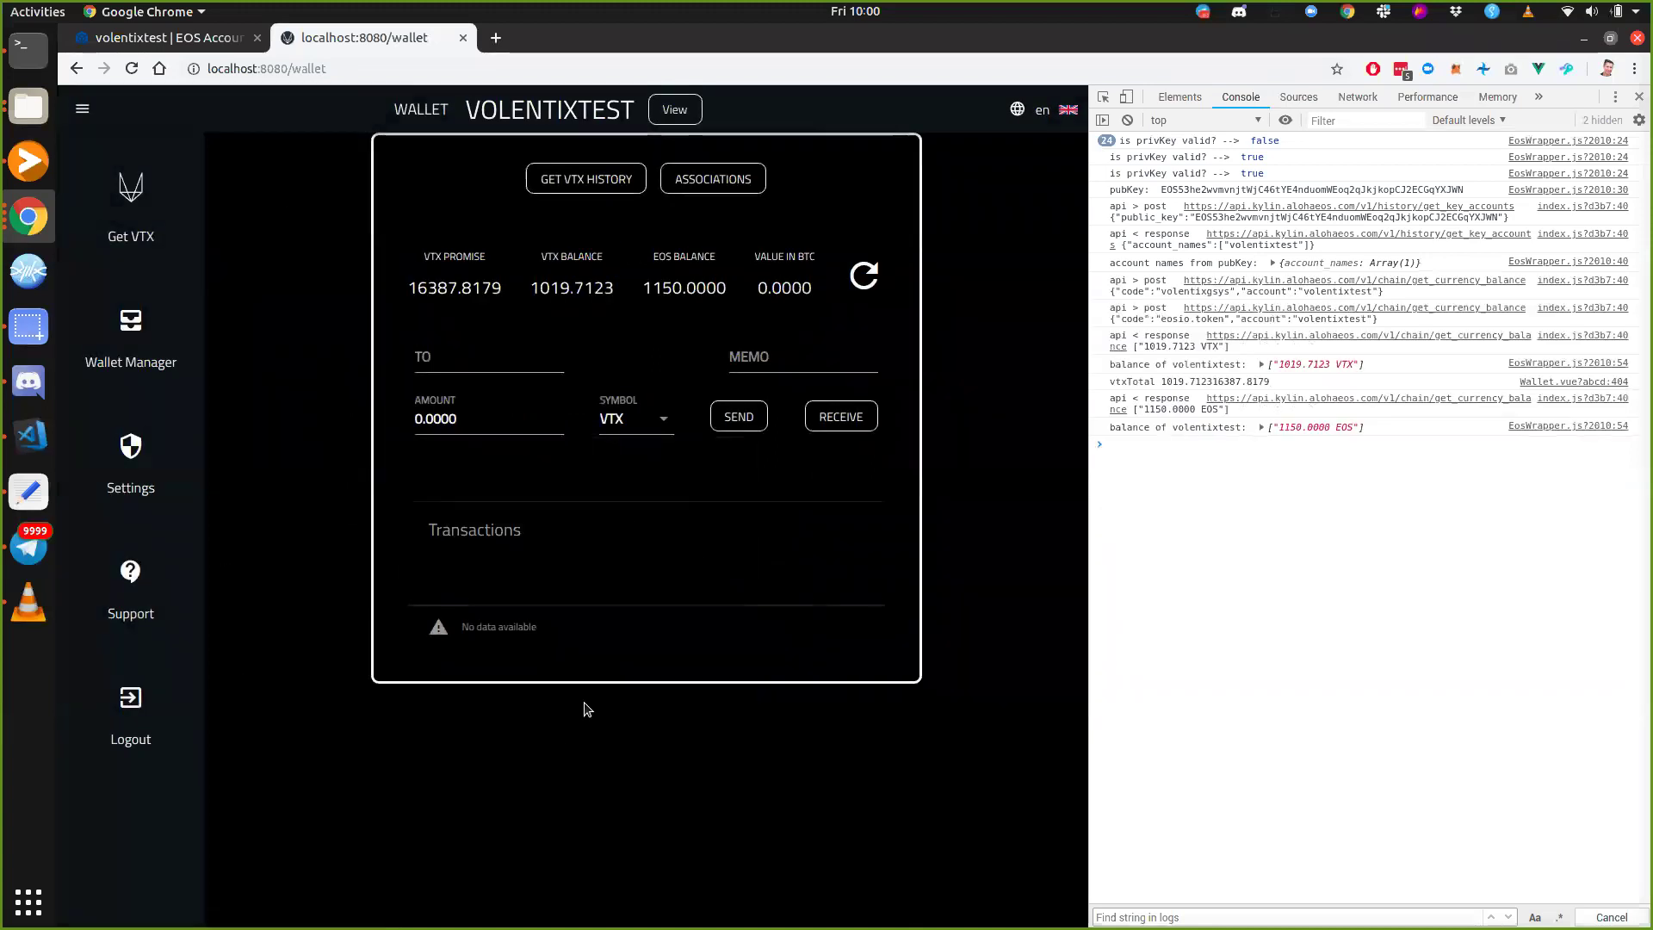
drag(533, 290, 647, 471)
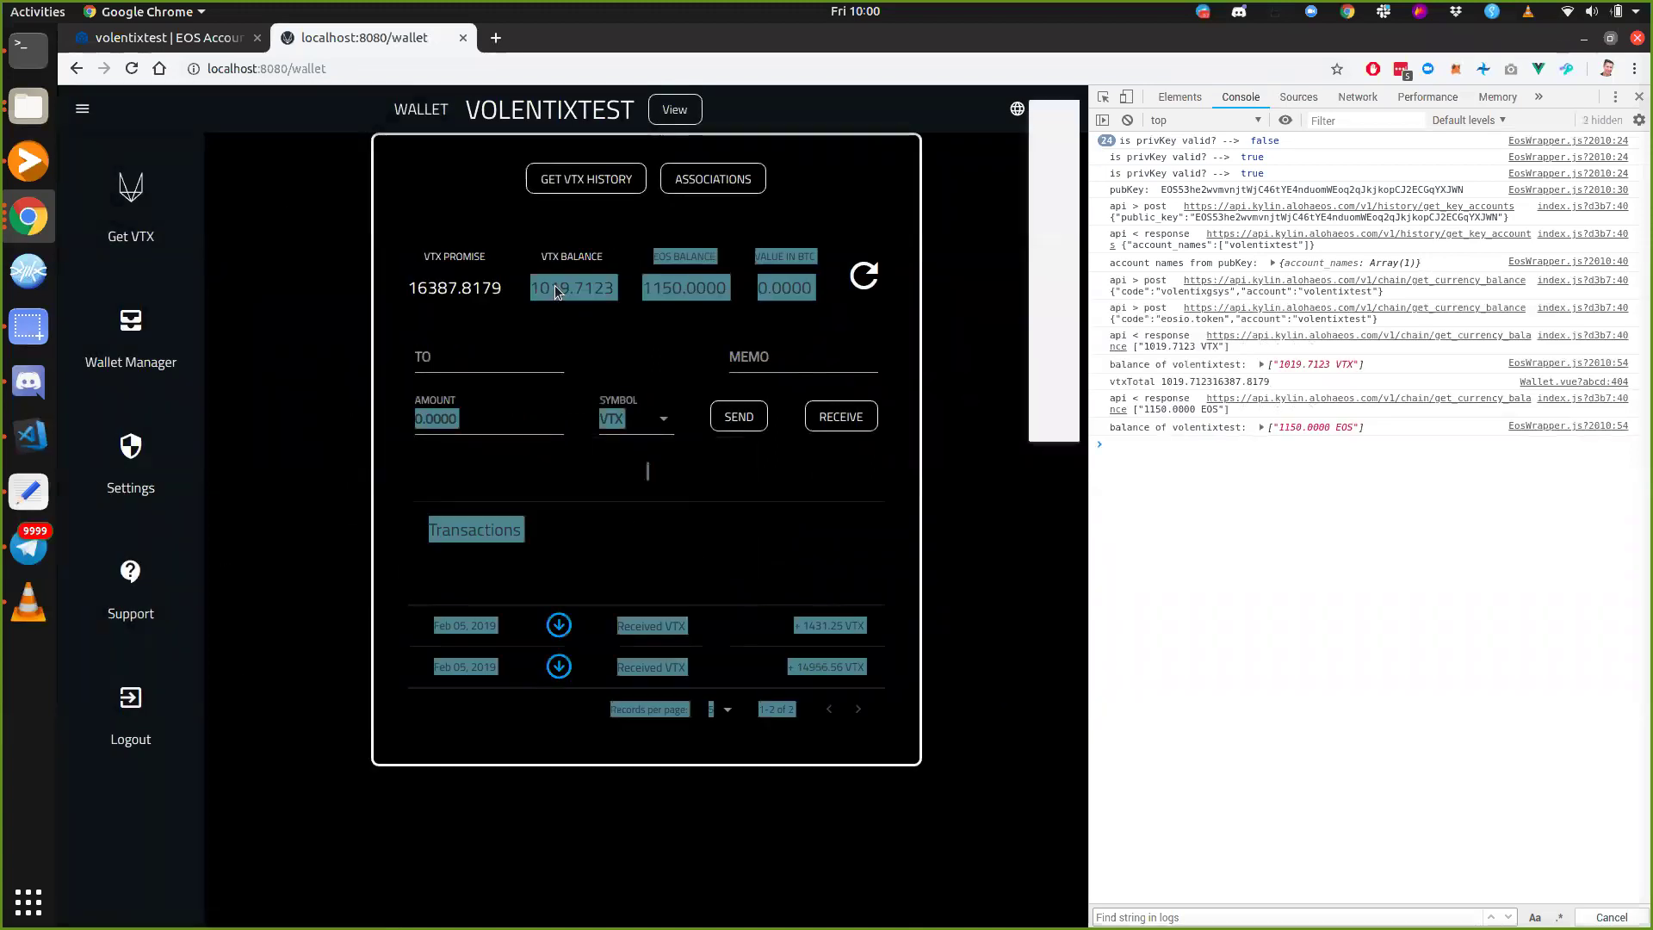
click(926, 418)
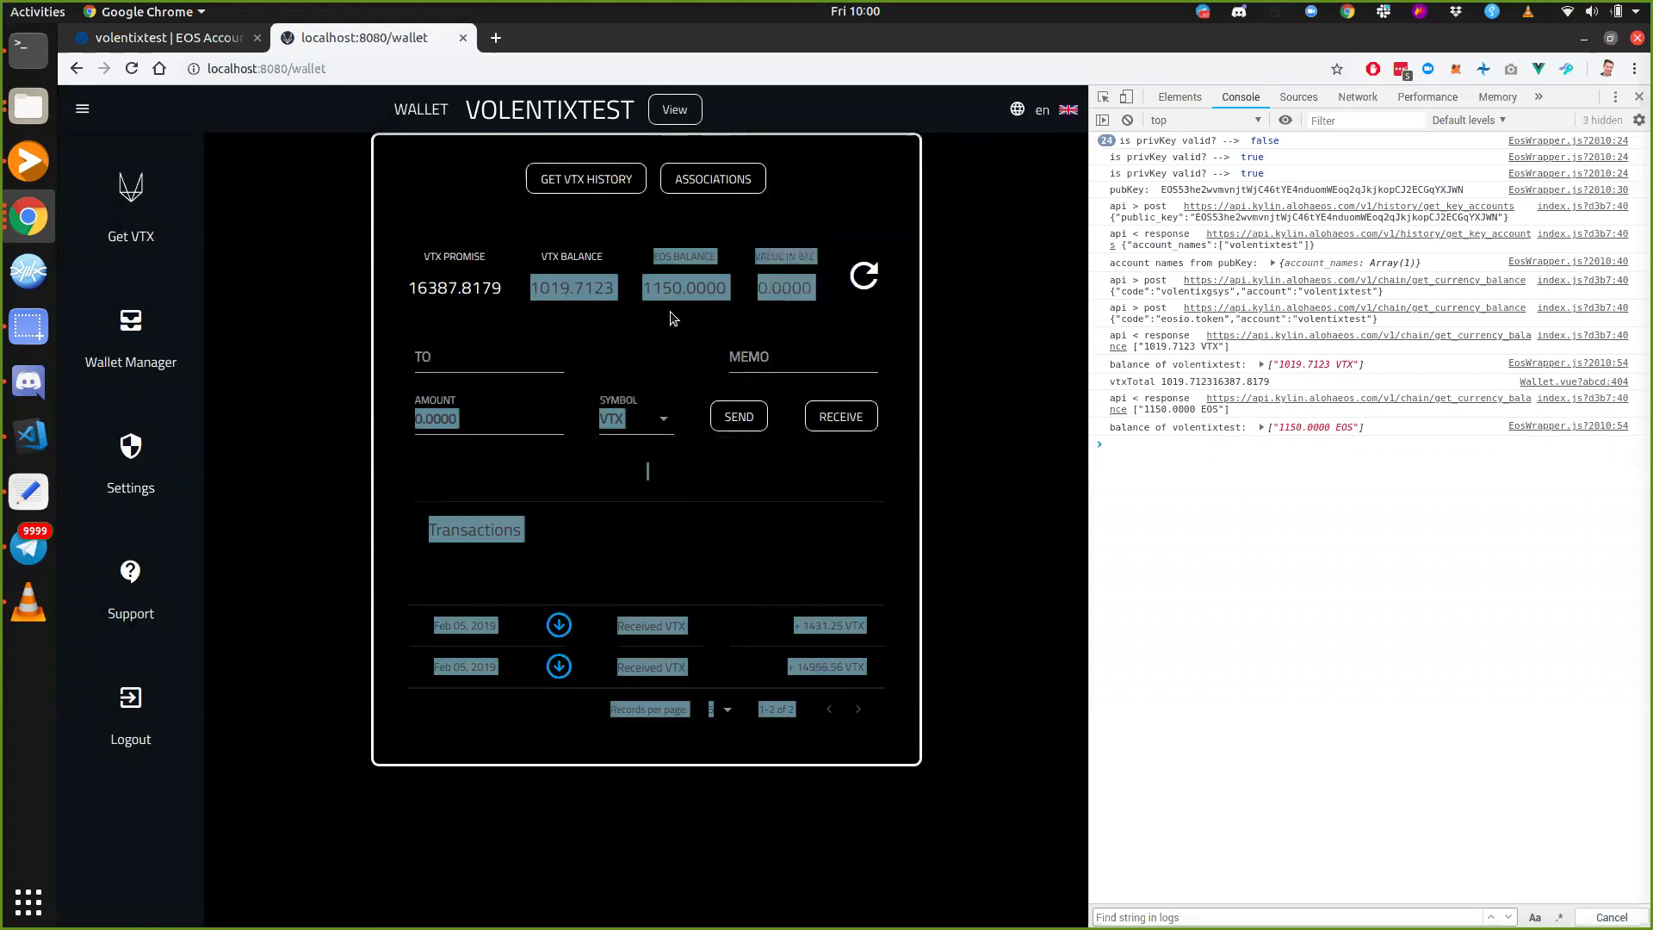
click(669, 316)
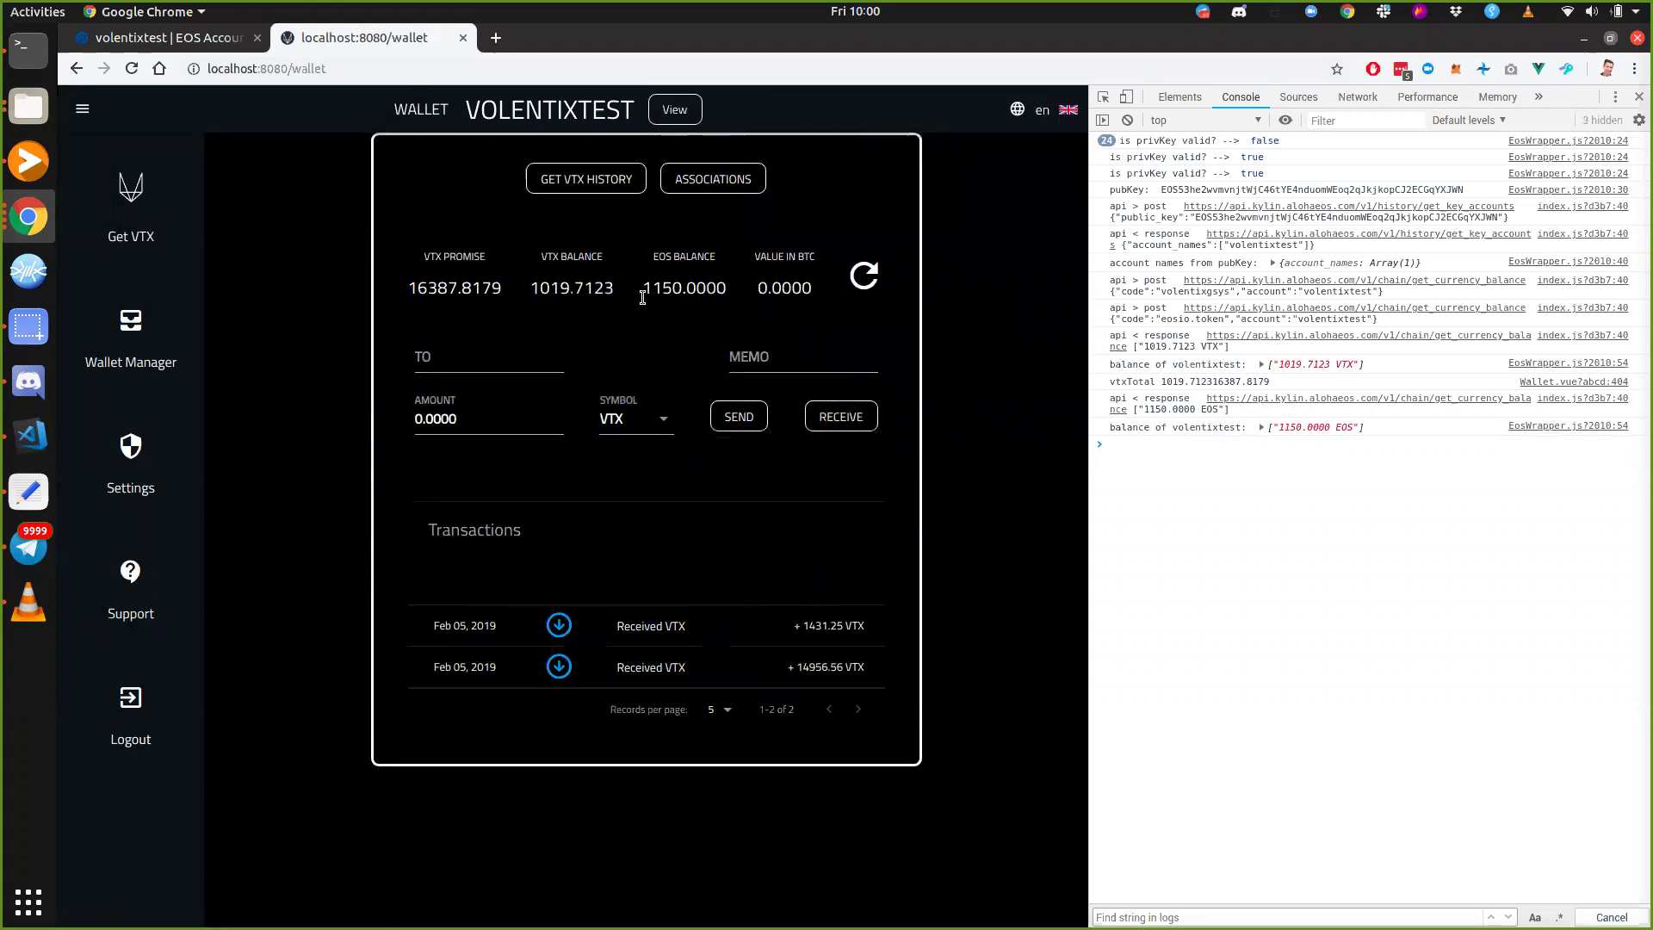
double_click(654, 288)
click(652, 308)
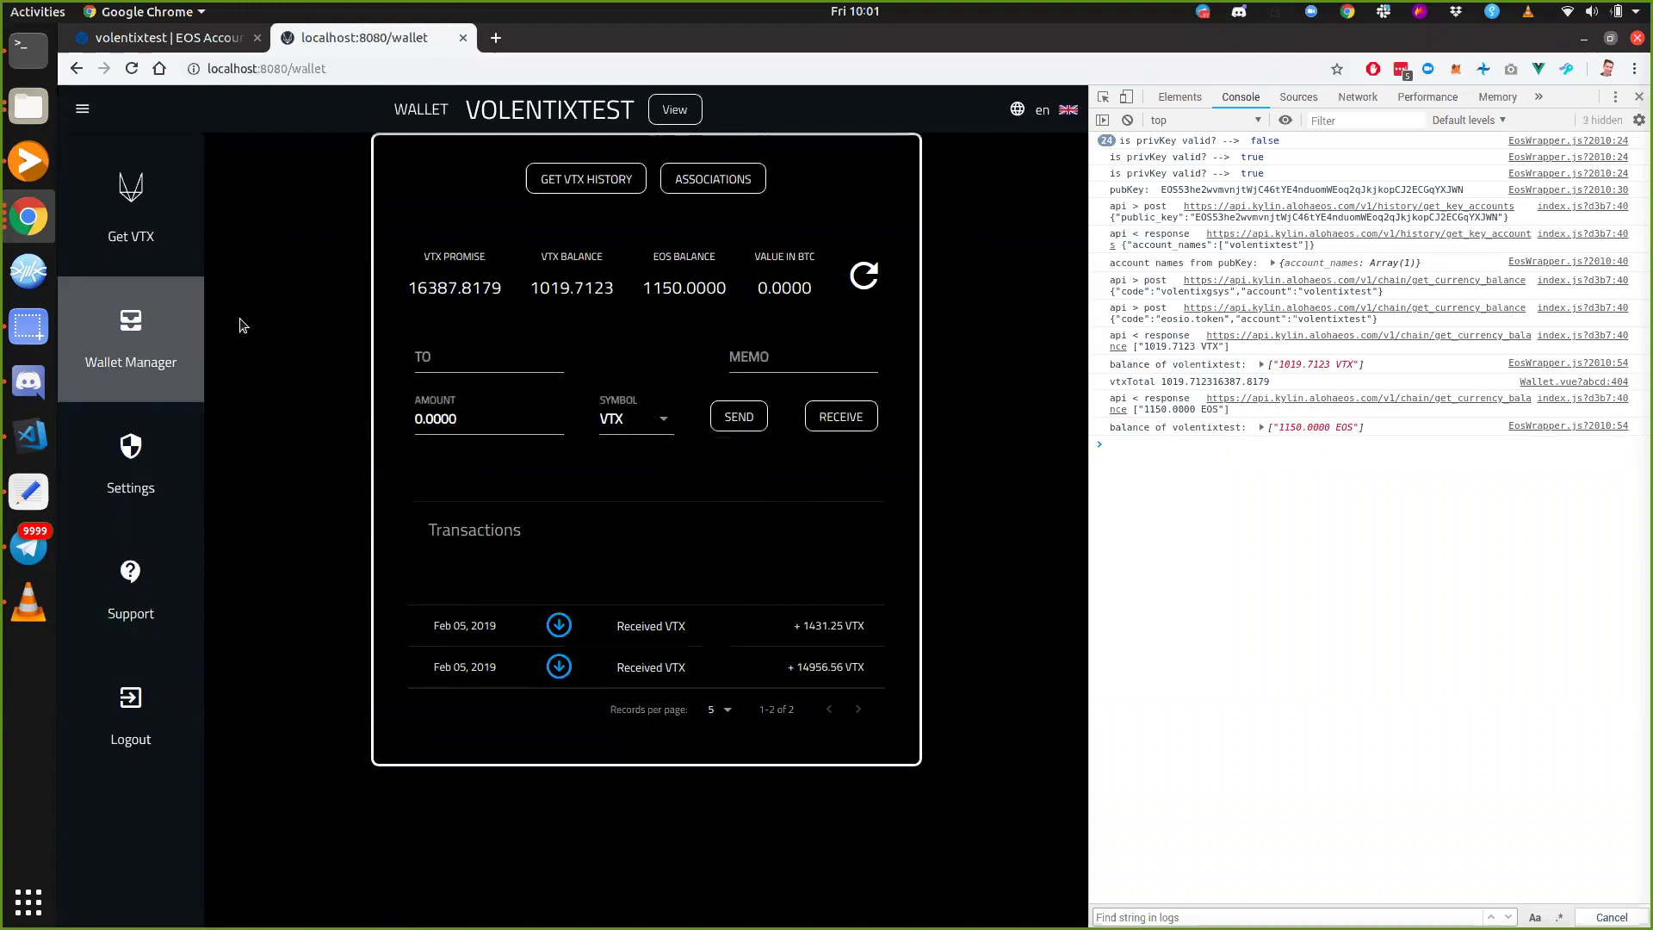
Switch to the original wallet and view its balances of 980.2877 VTX and 120.0000 EOS
click(134, 340)
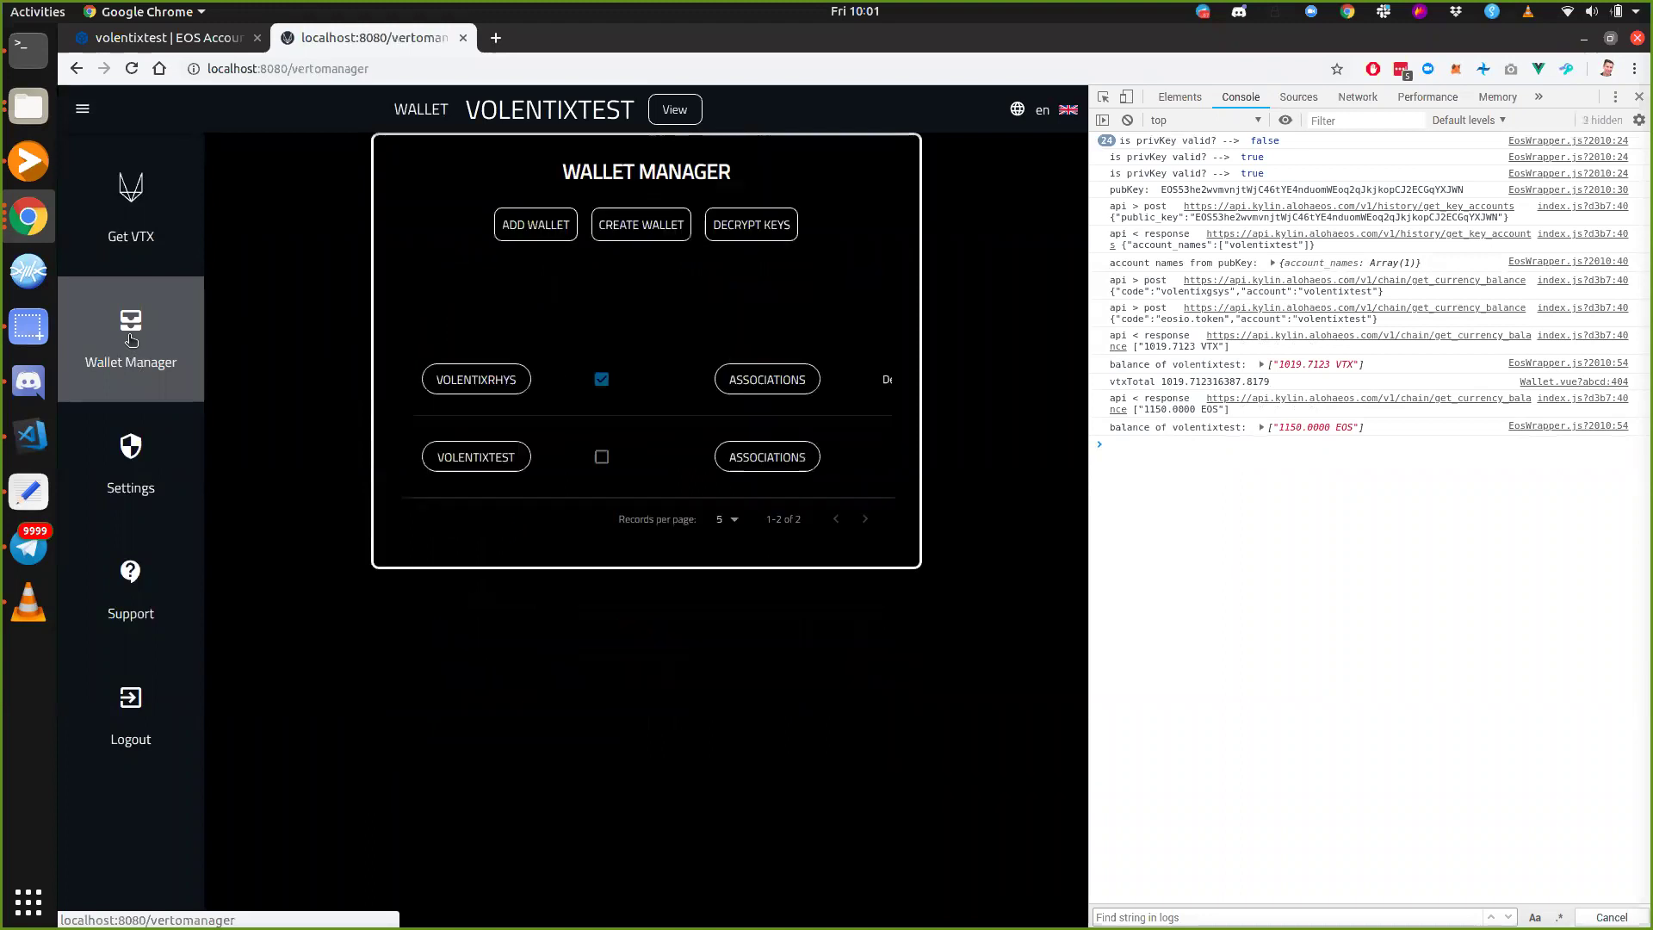
click(477, 383)
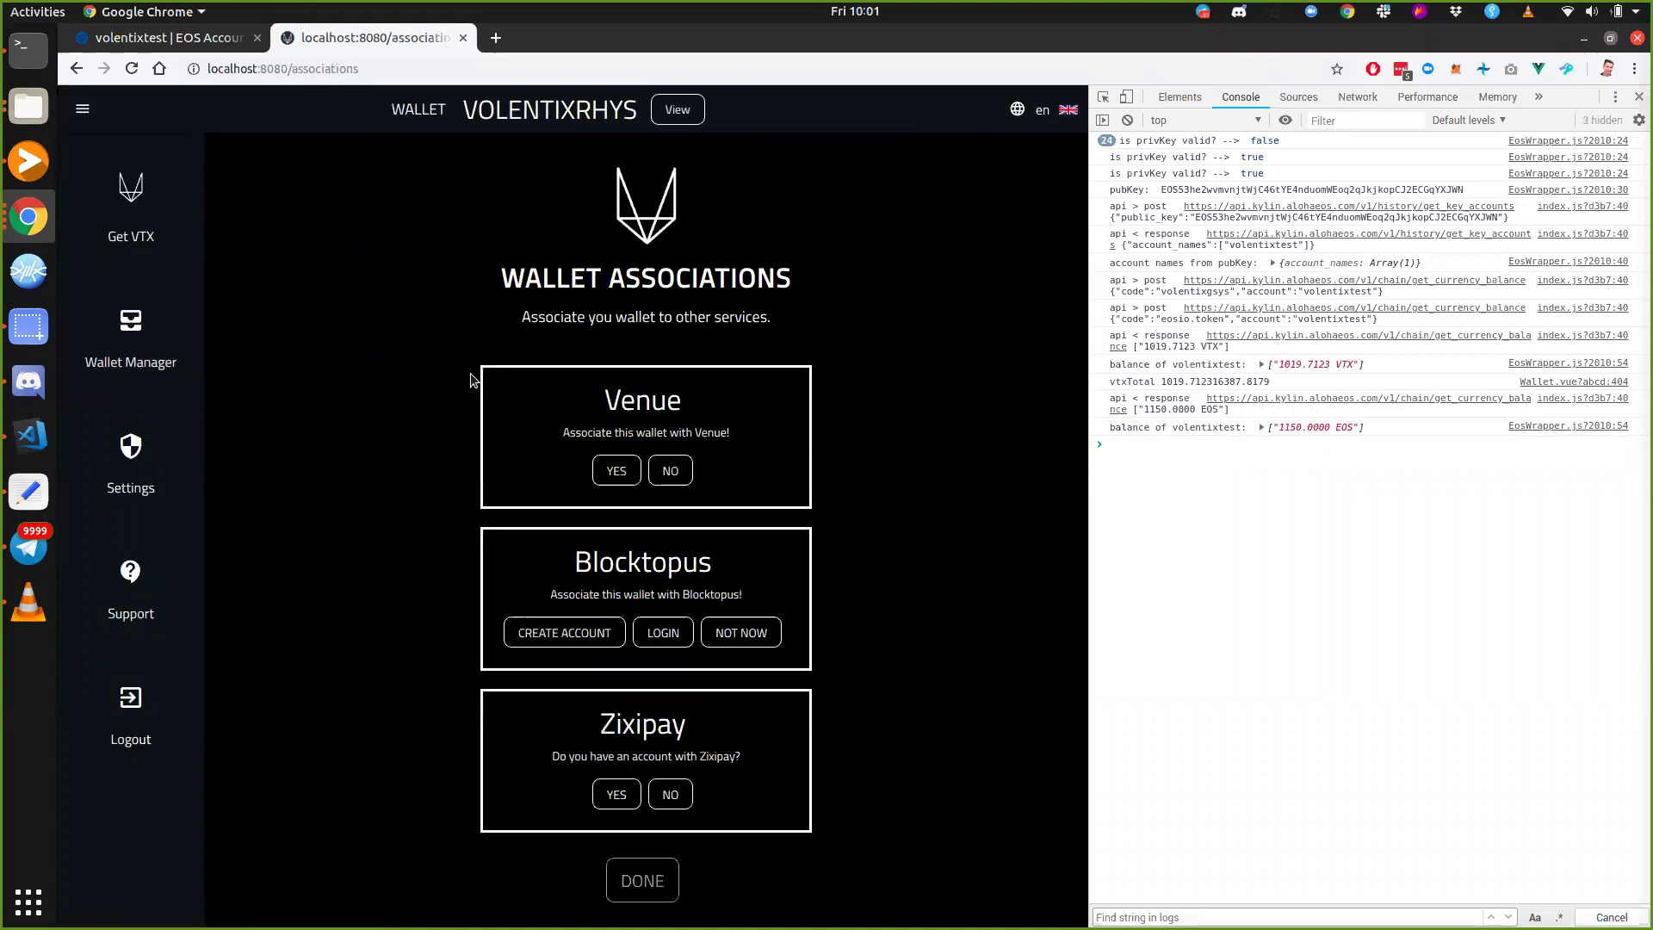
click(663, 101)
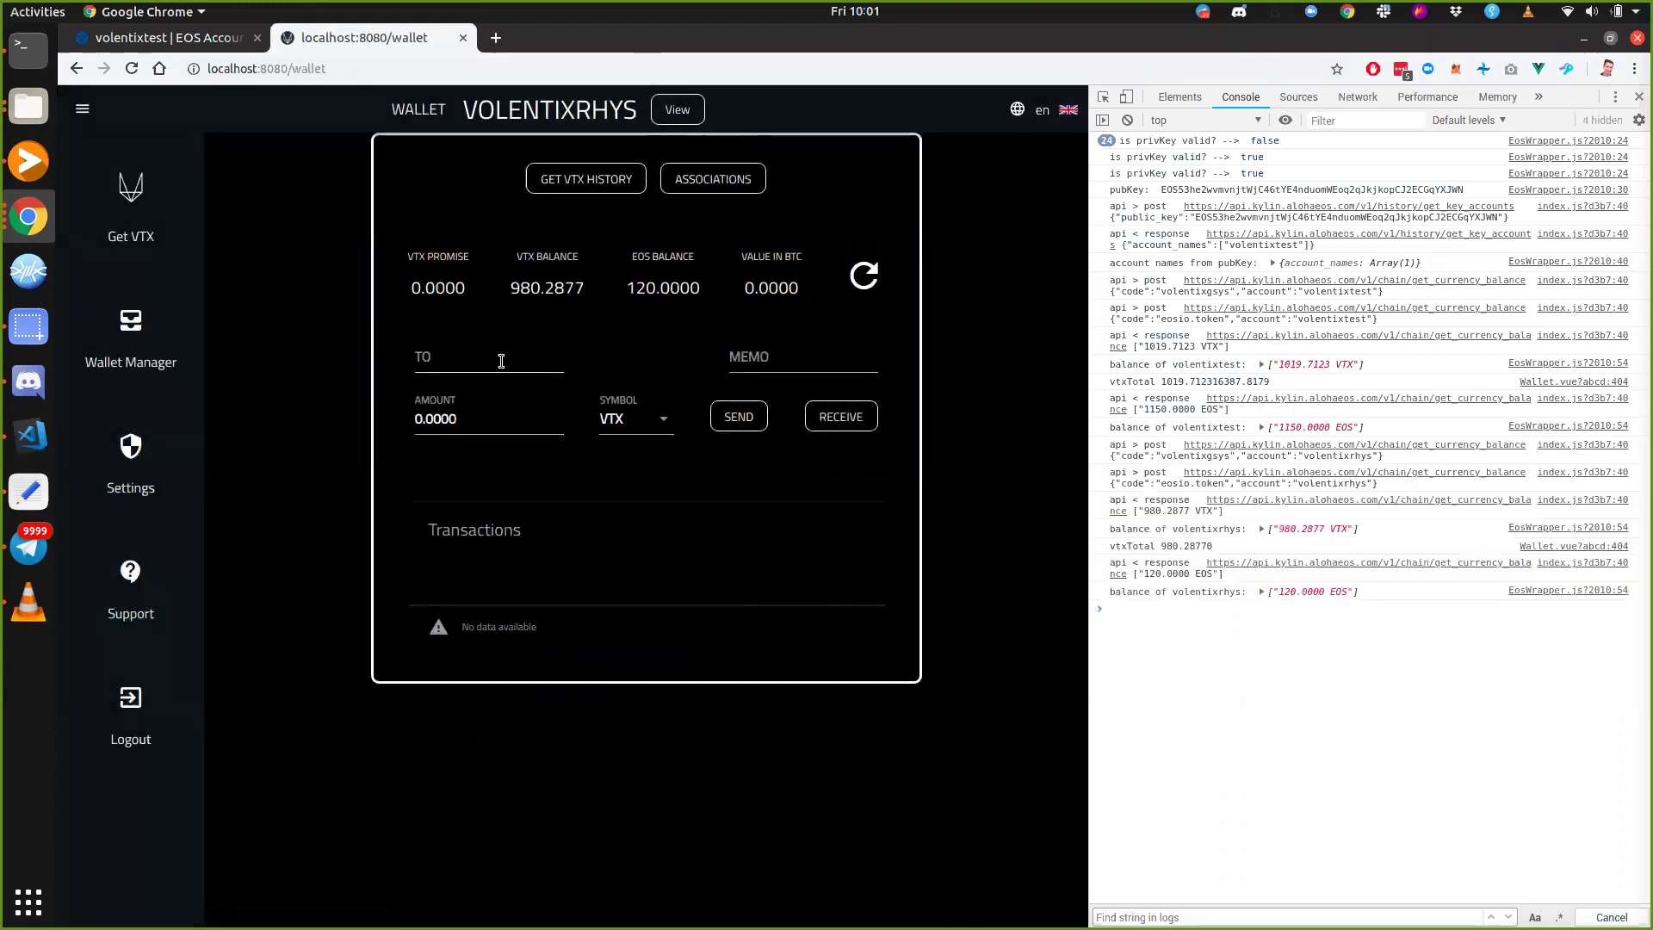
Fill the send form with 120 VTX to volentixtest, memo 'verto live test'
click(494, 362)
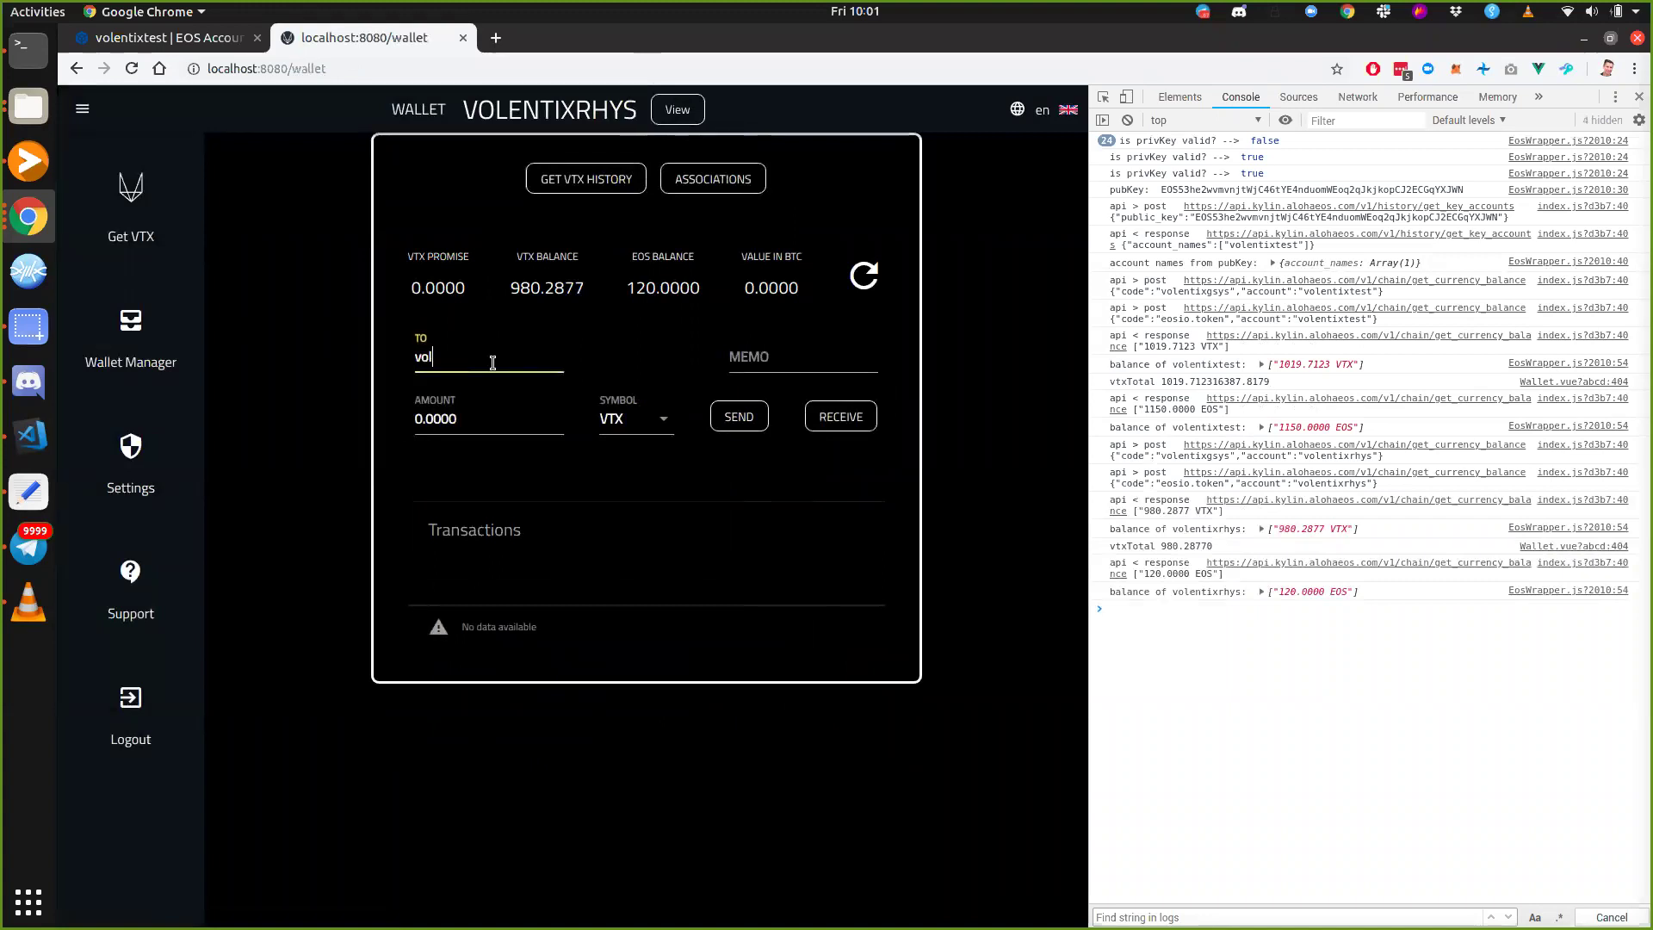
key(Tab)
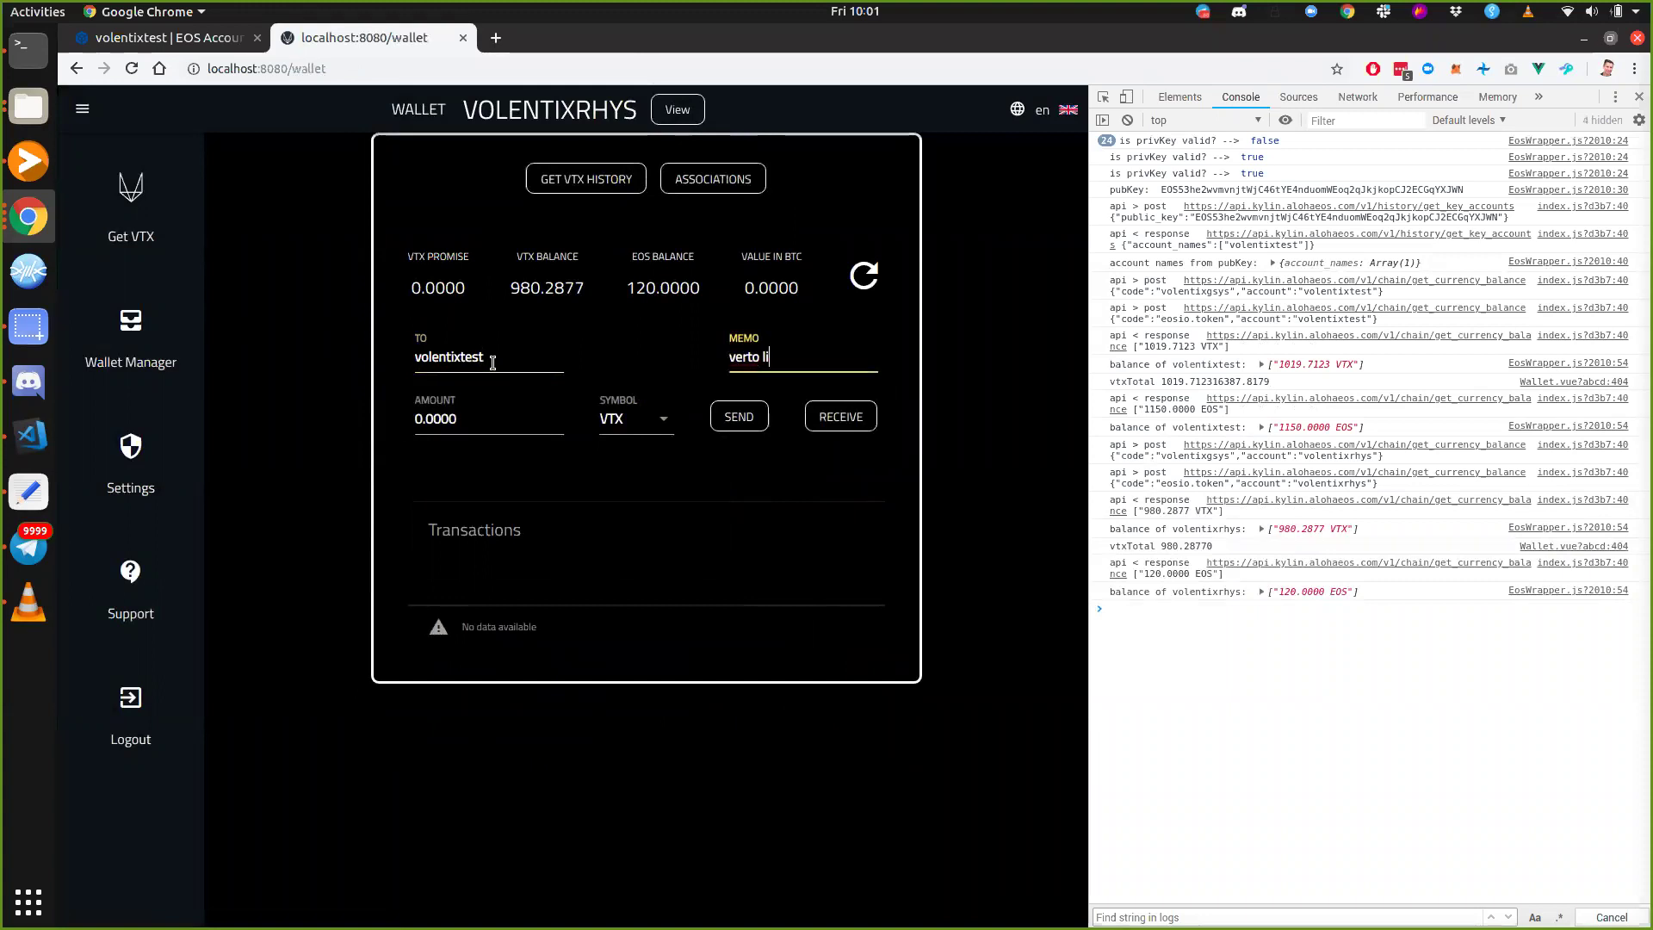
key(Tab)
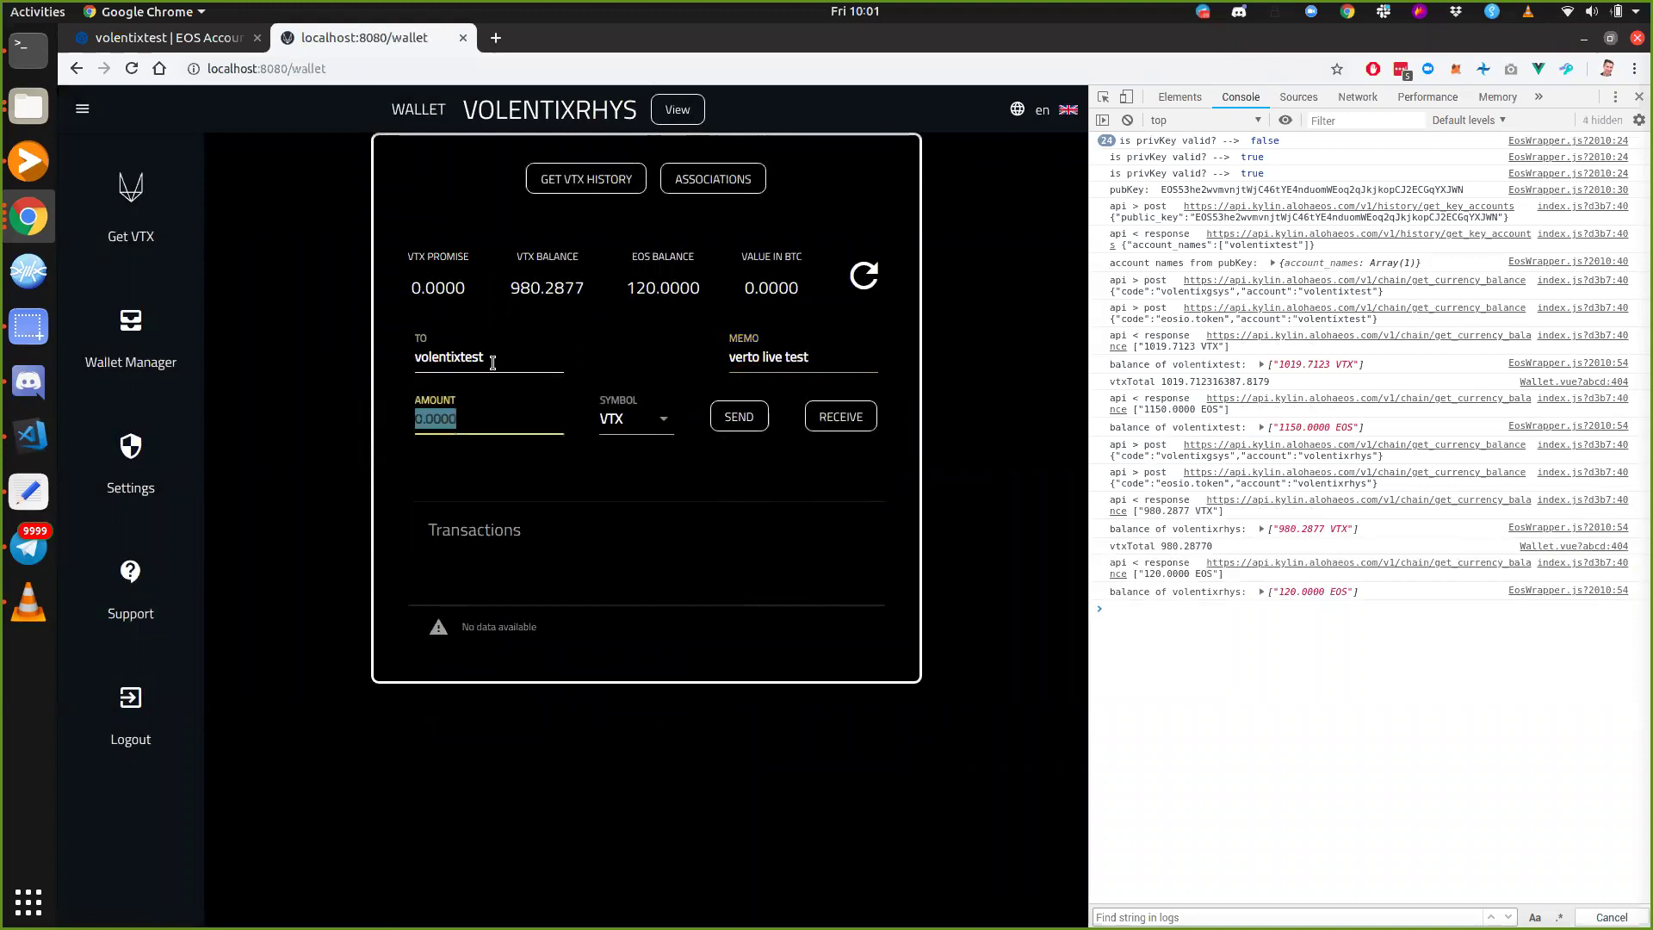
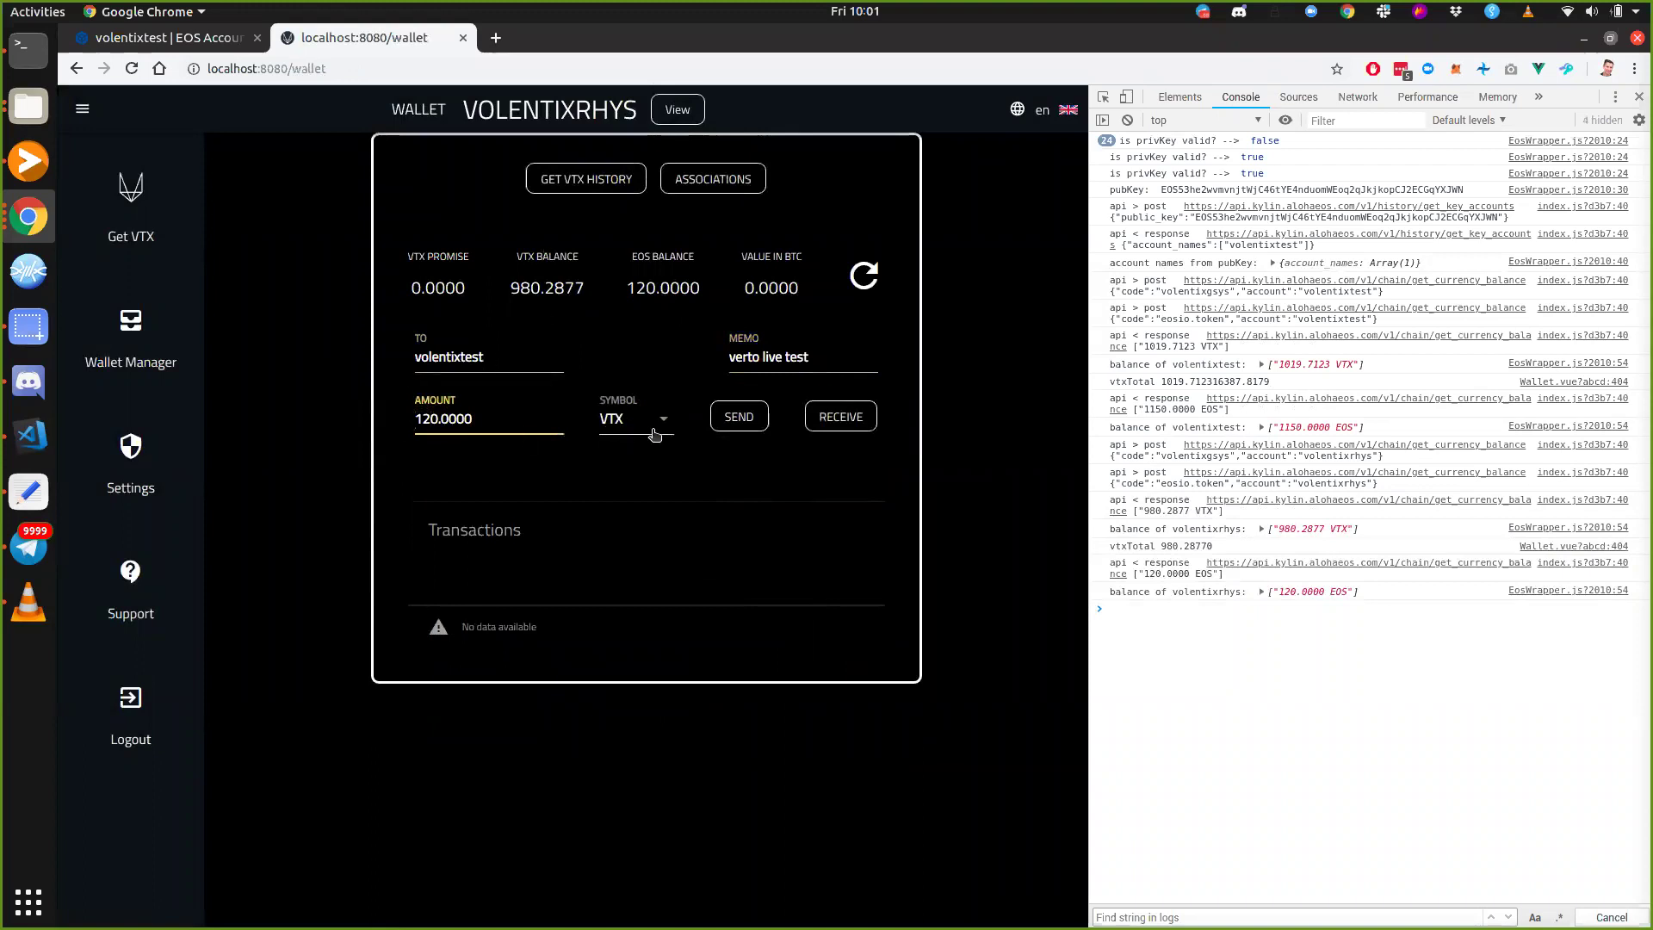
Send the 120 VTX and refresh, showing the VTX balance at 860.2877
click(739, 420)
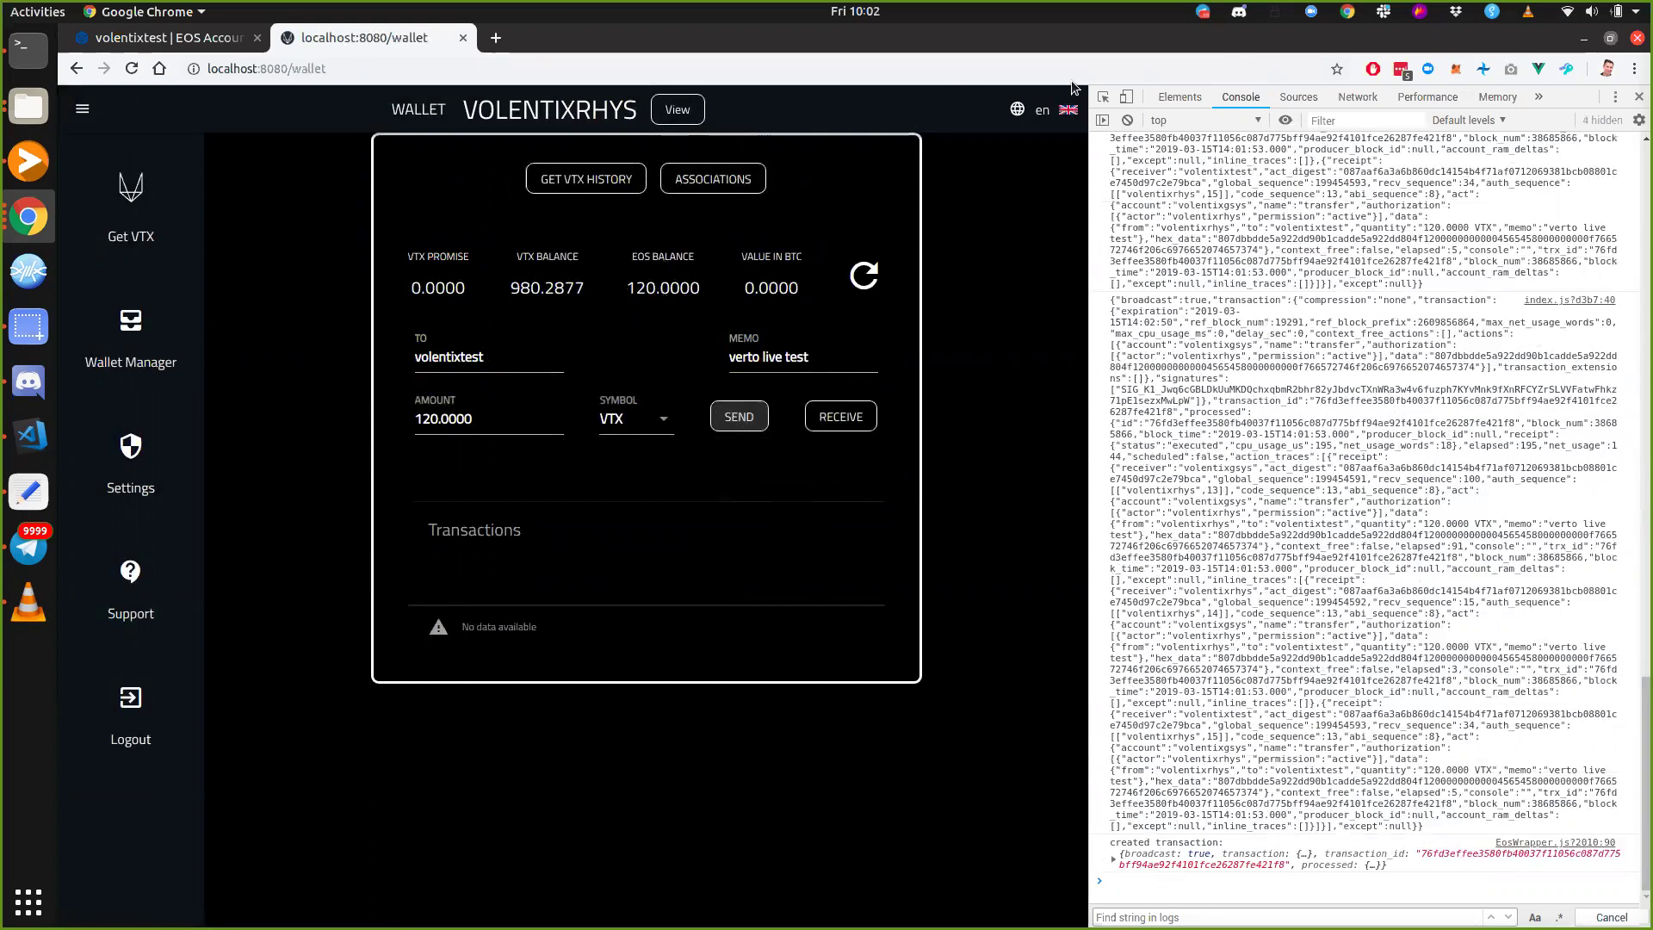
click(858, 288)
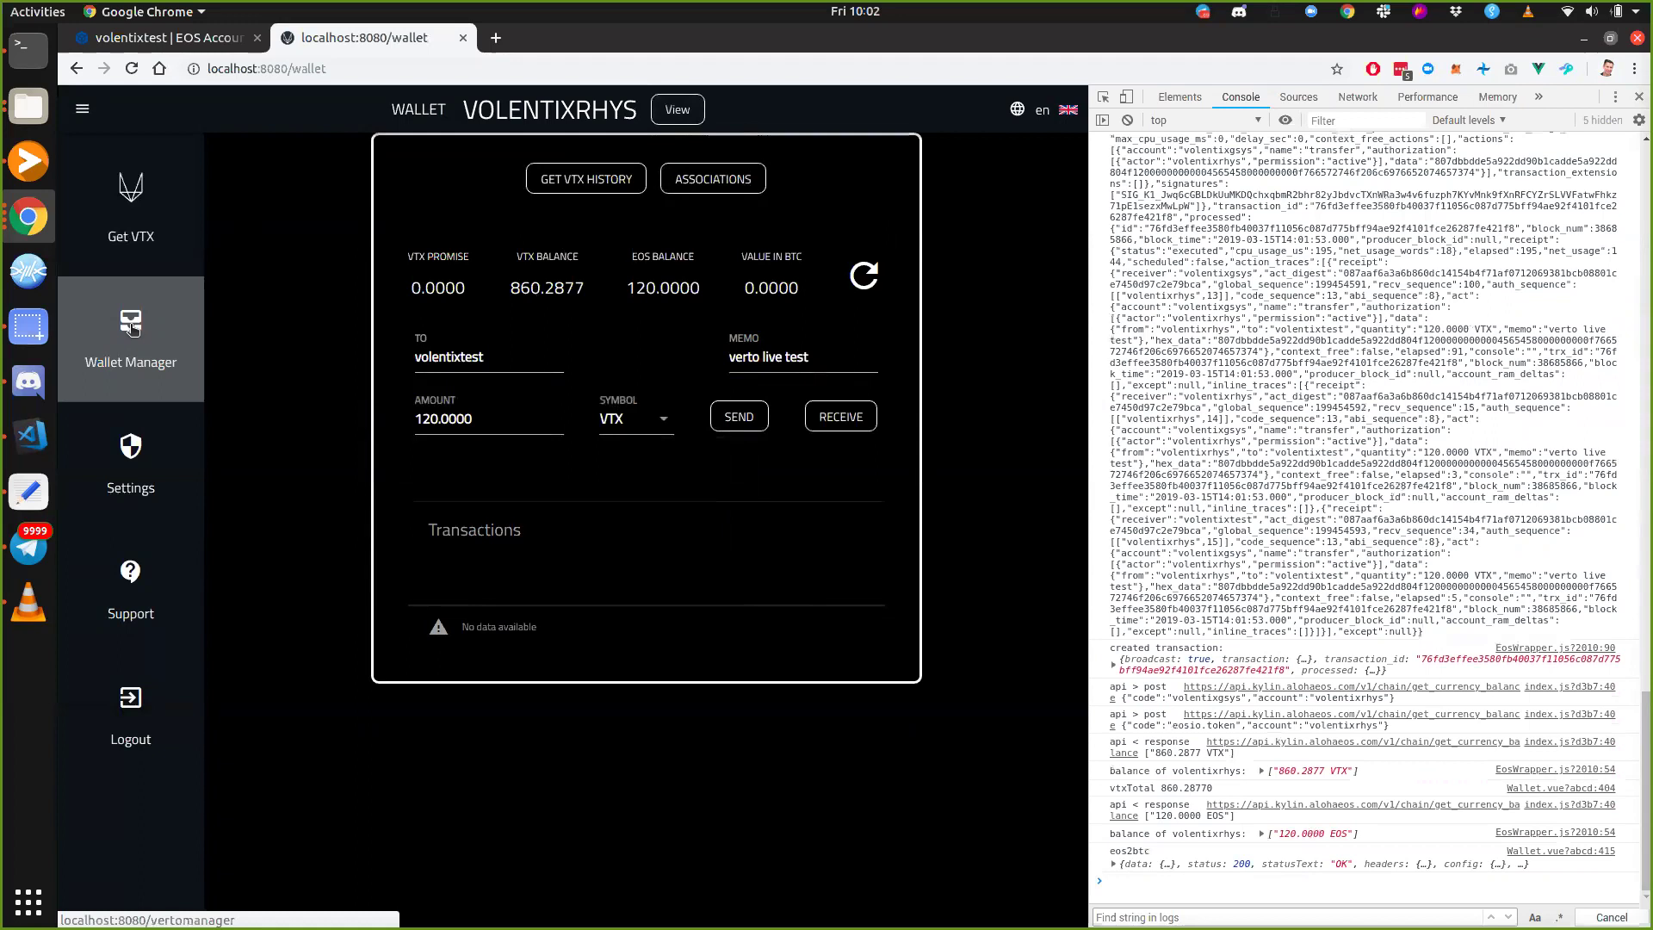
Switch to the volentixtest wallet, whose VTX balance has risen to 1139.7123
click(131, 327)
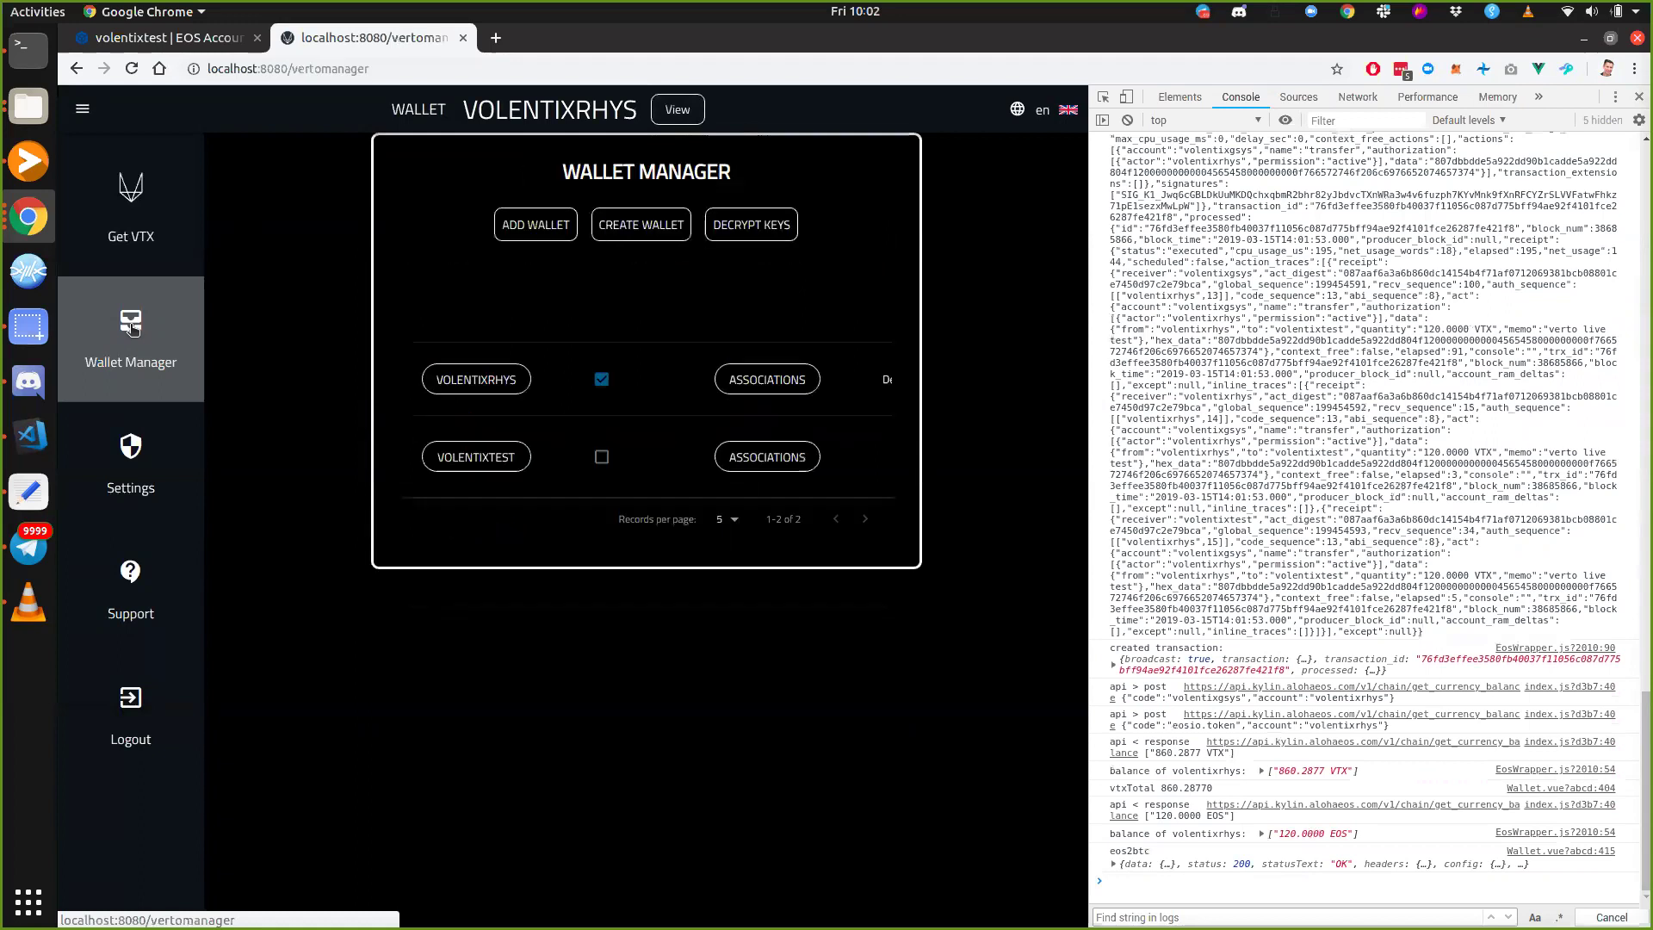
click(484, 457)
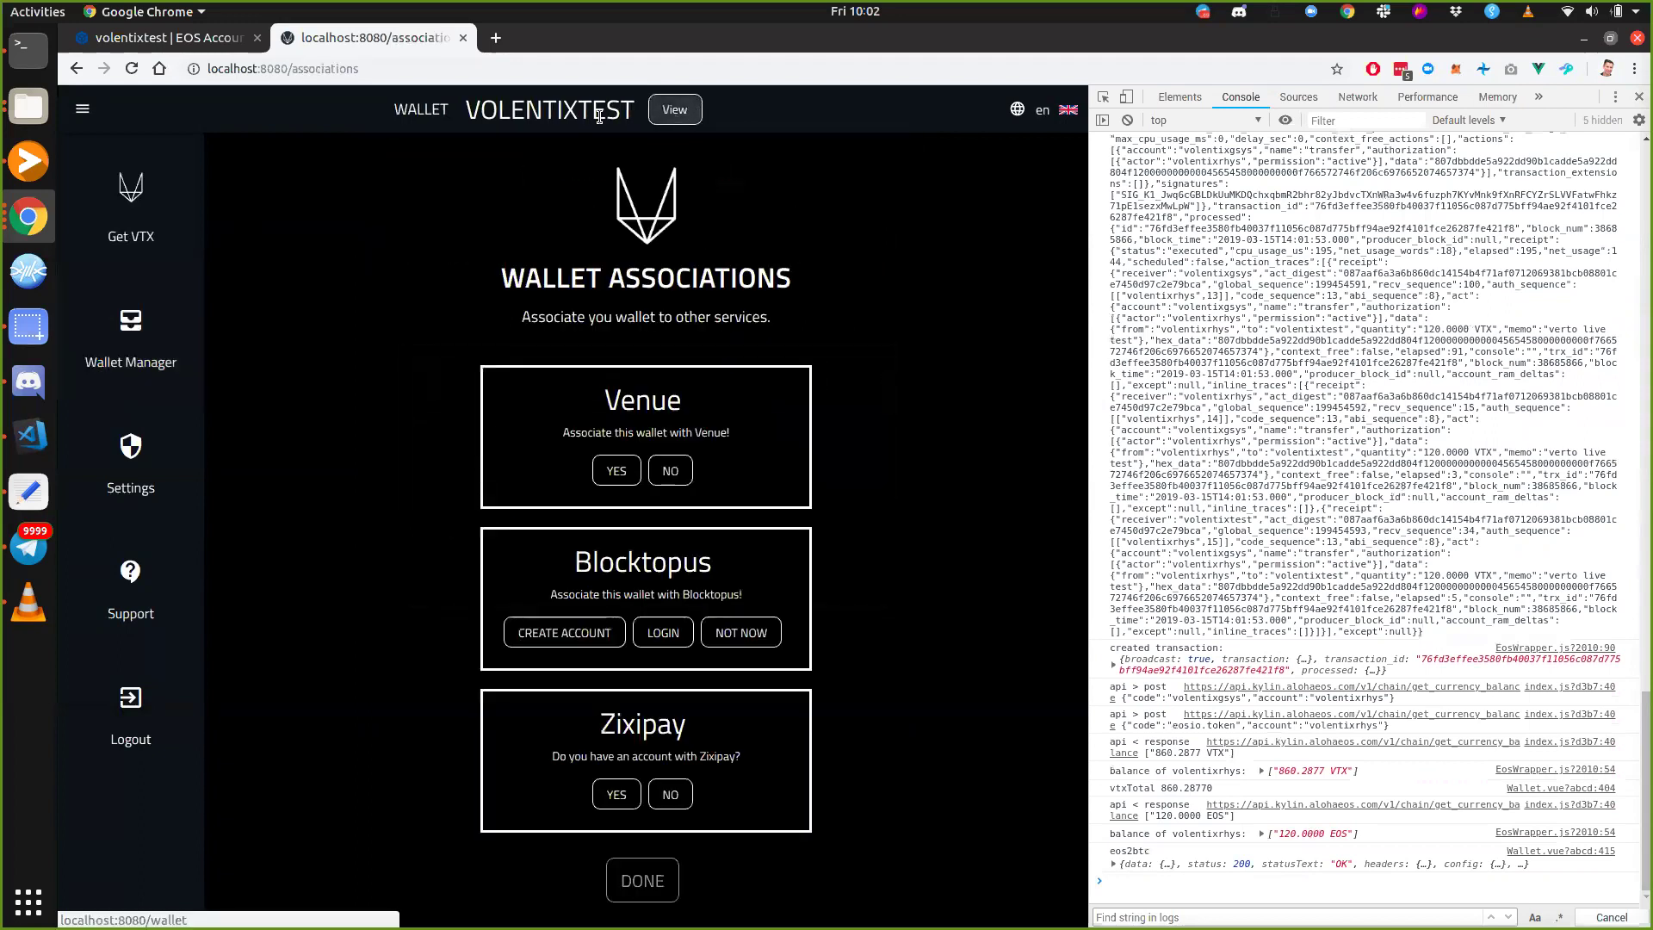
click(665, 114)
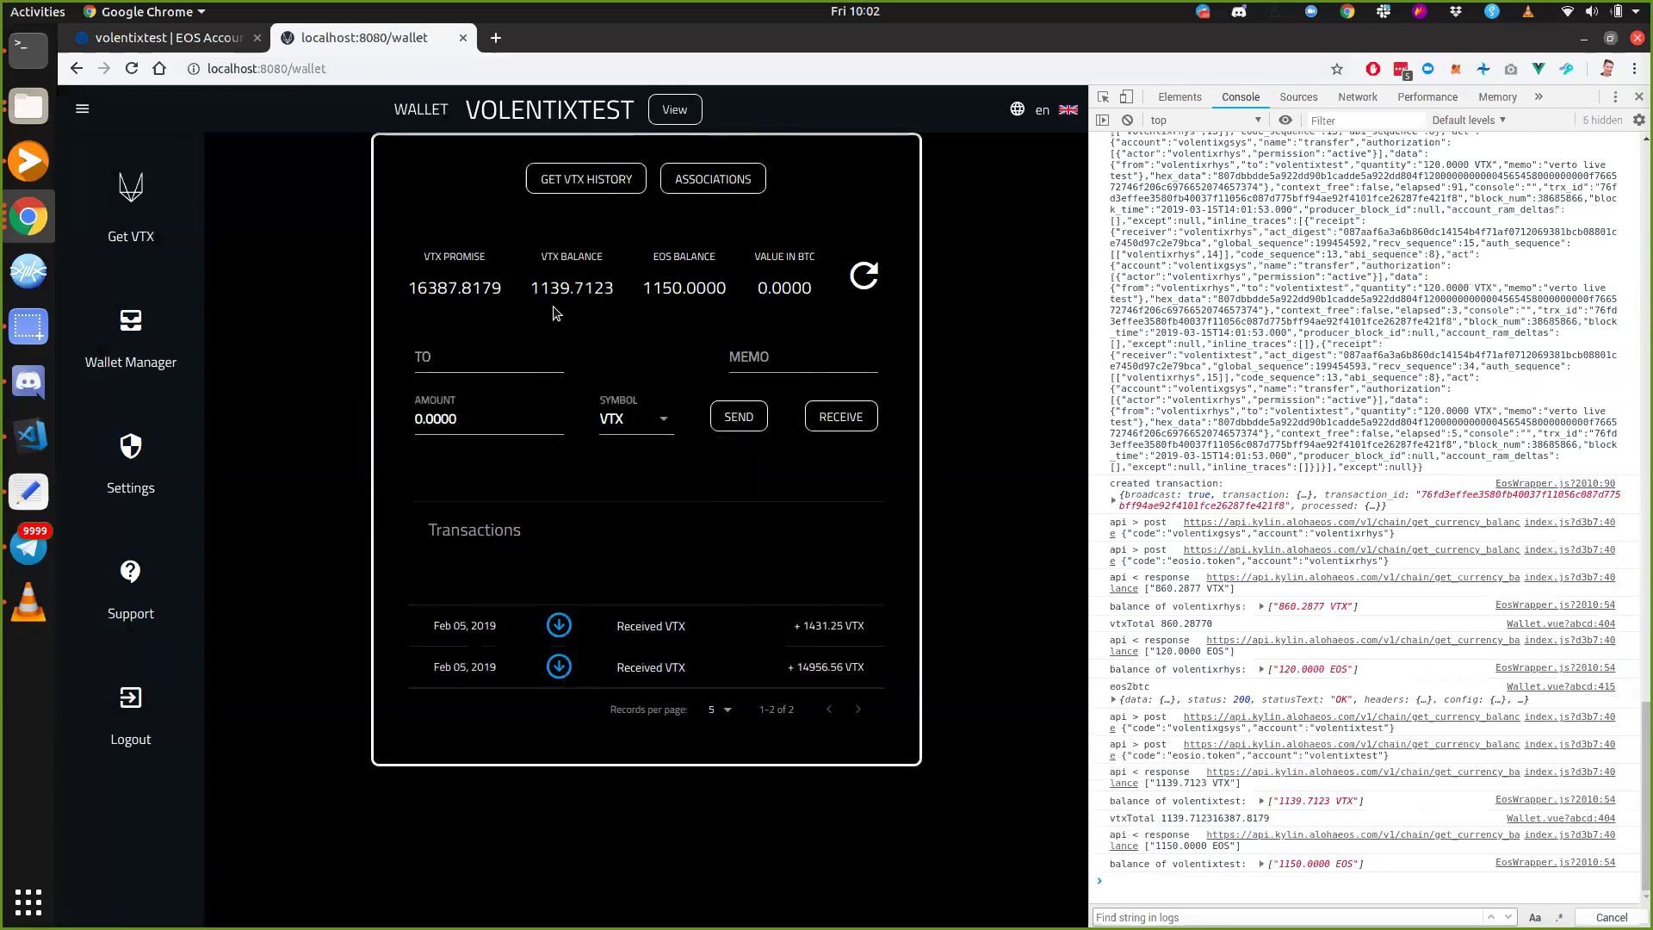
On Bloks.io Kylin, reload volentixtest and find the 120.0000 VTX 'verto live test' transfer
click(202, 43)
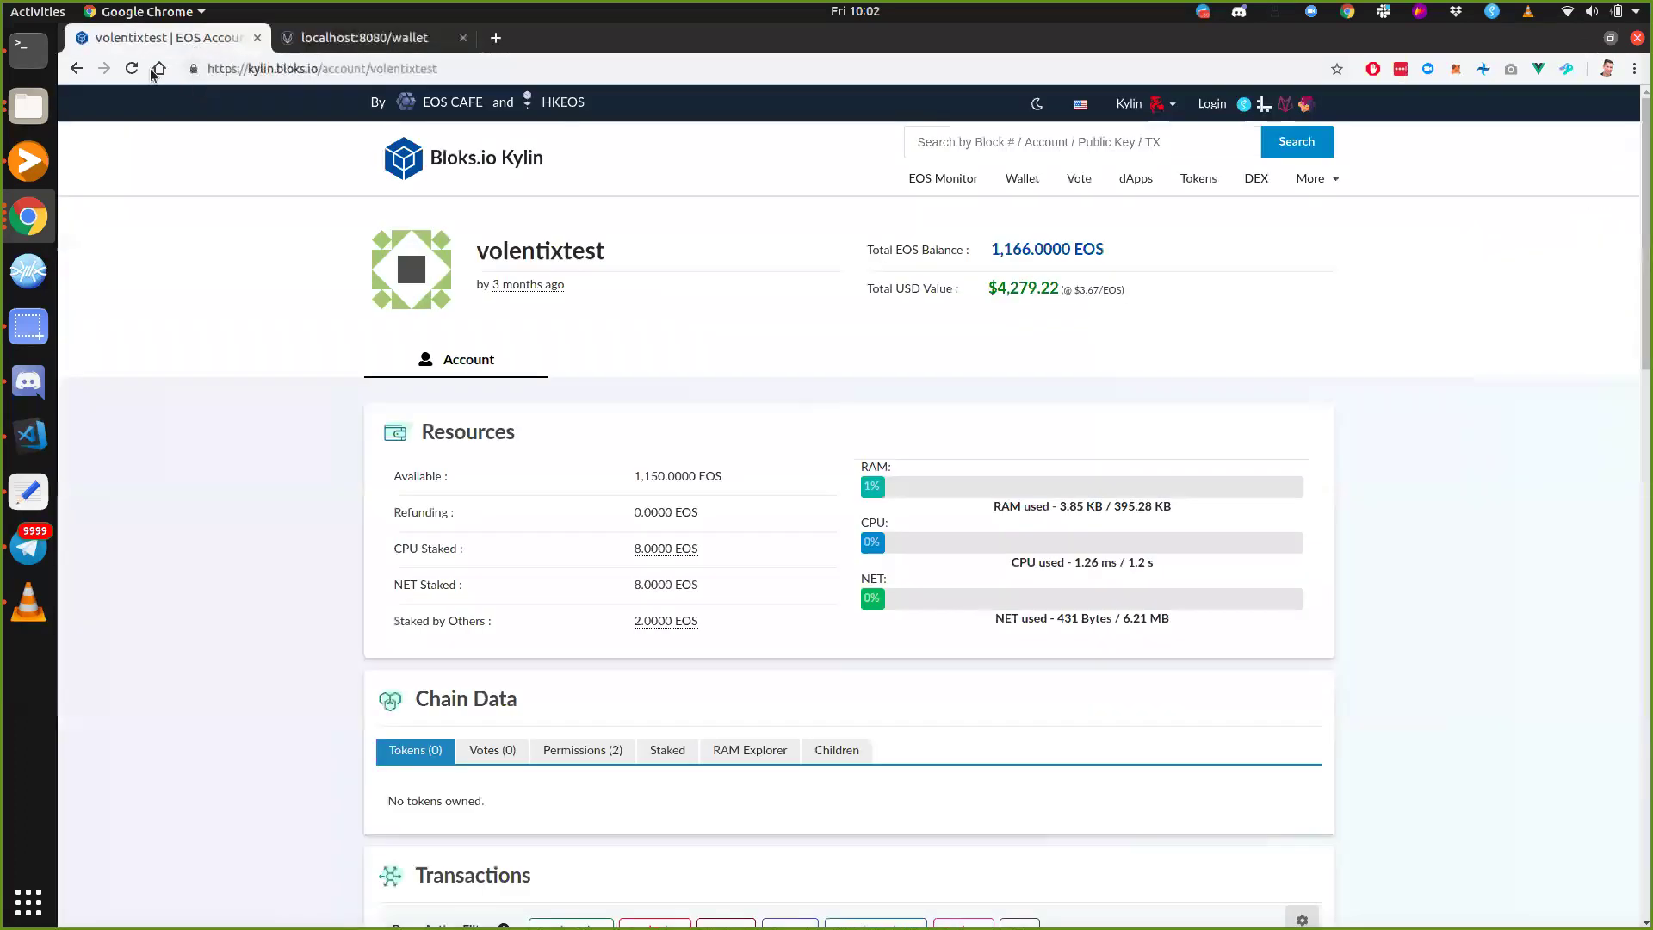
click(126, 72)
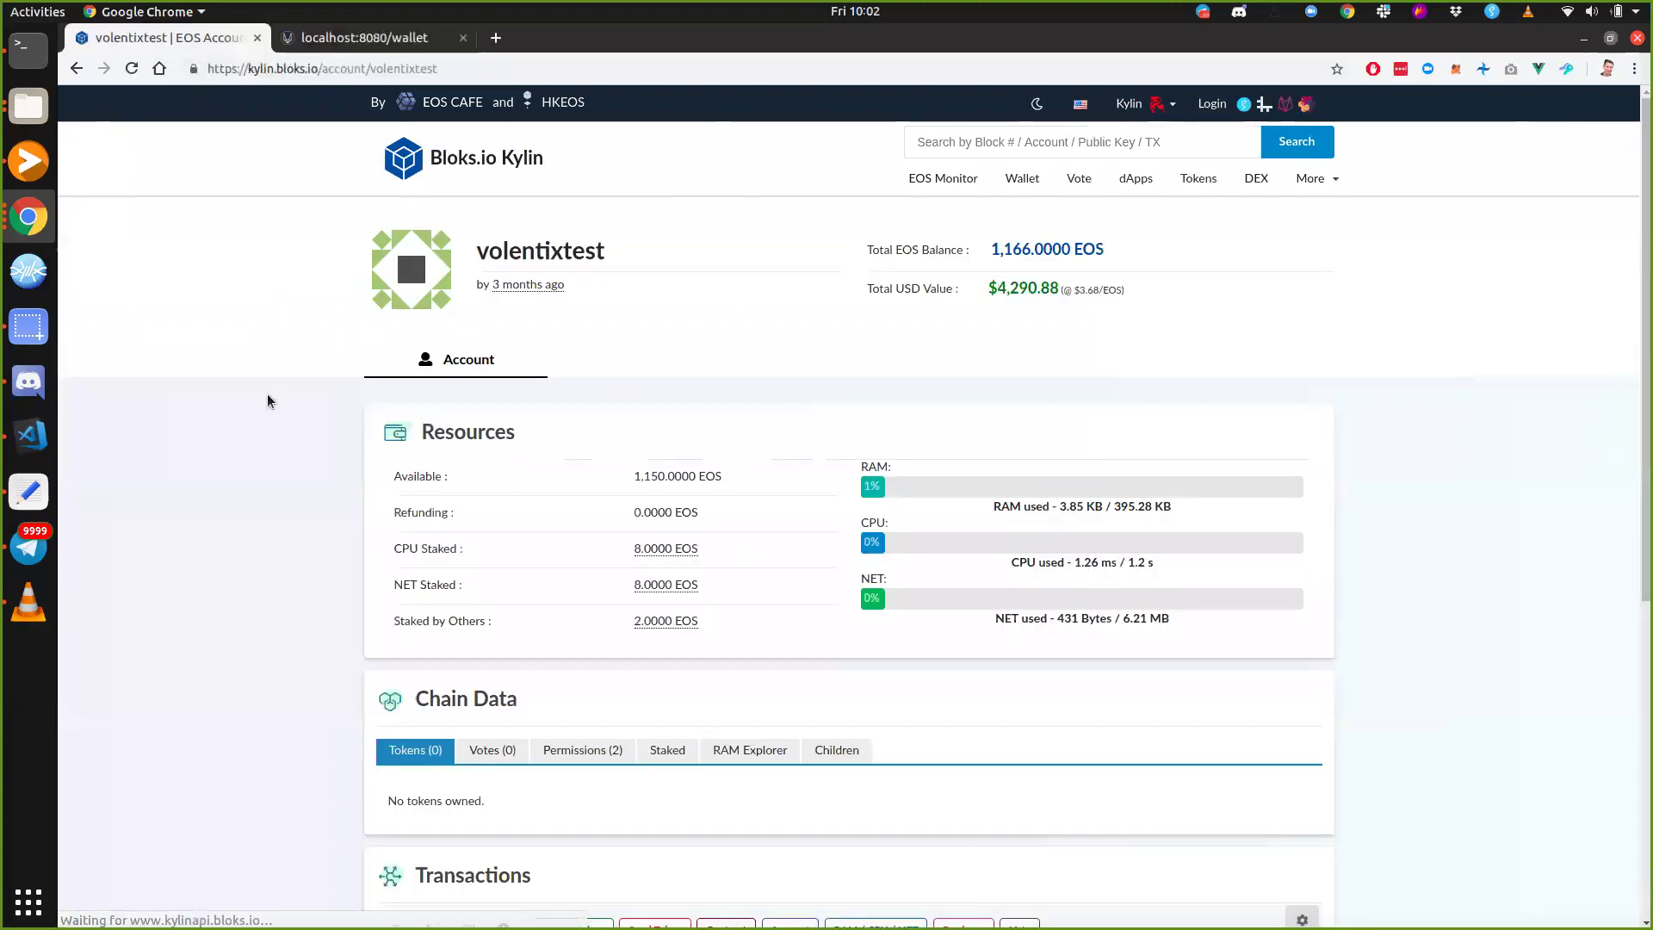
scroll(260, 396, down, 5)
scroll(258, 402, down, 2)
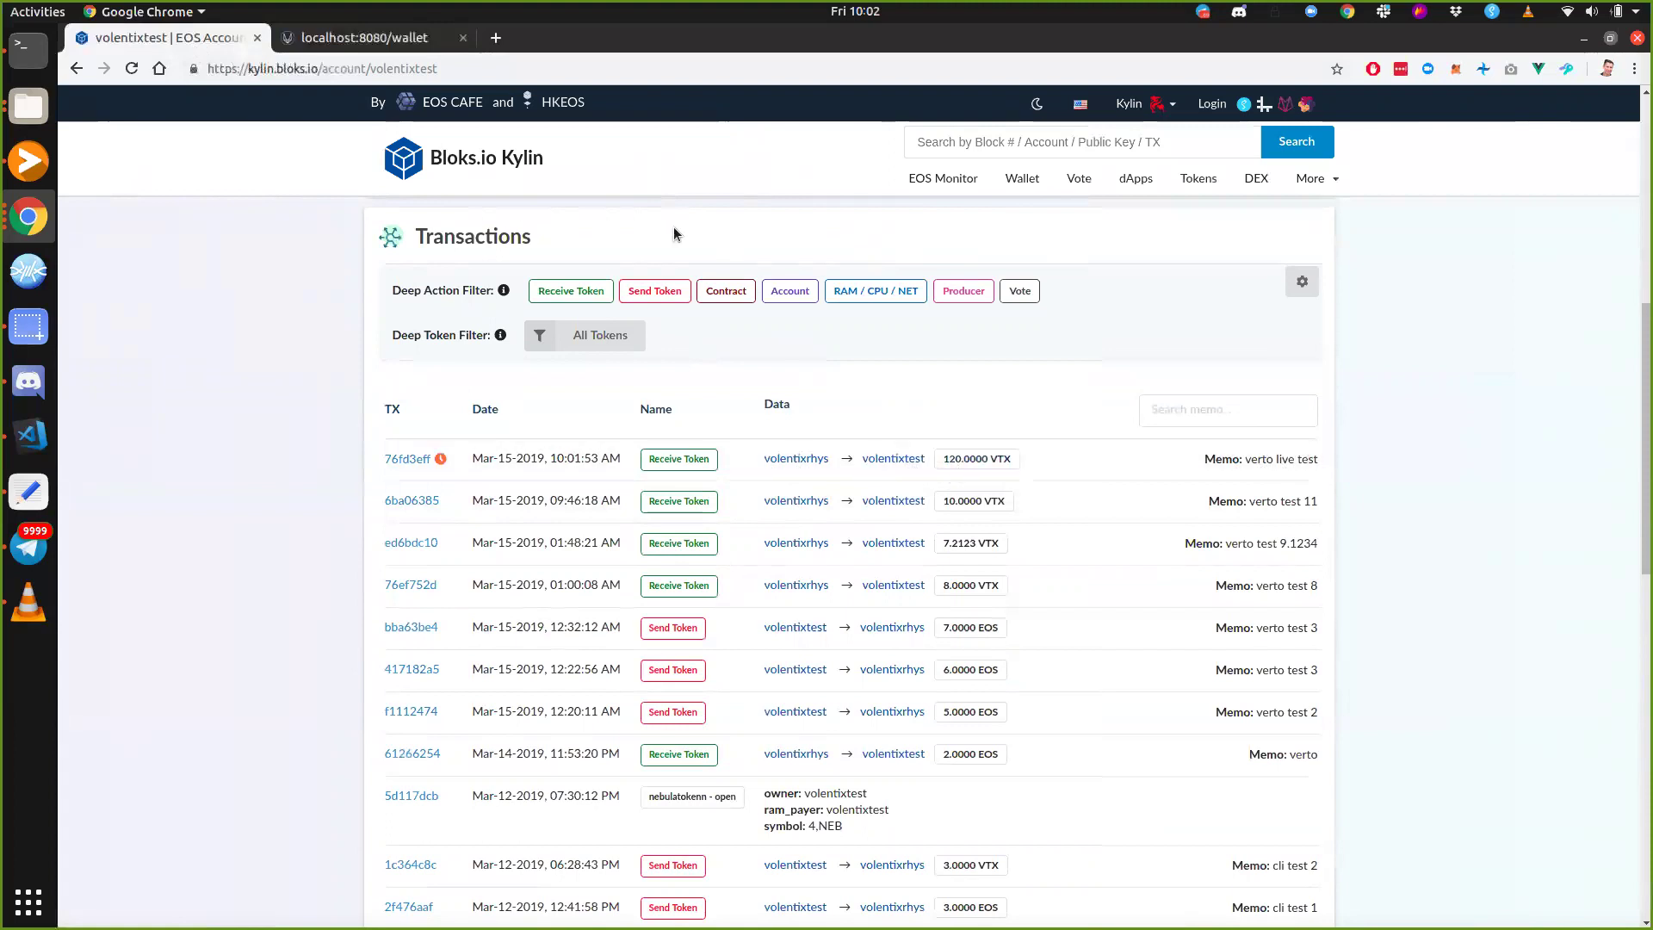
click(403, 37)
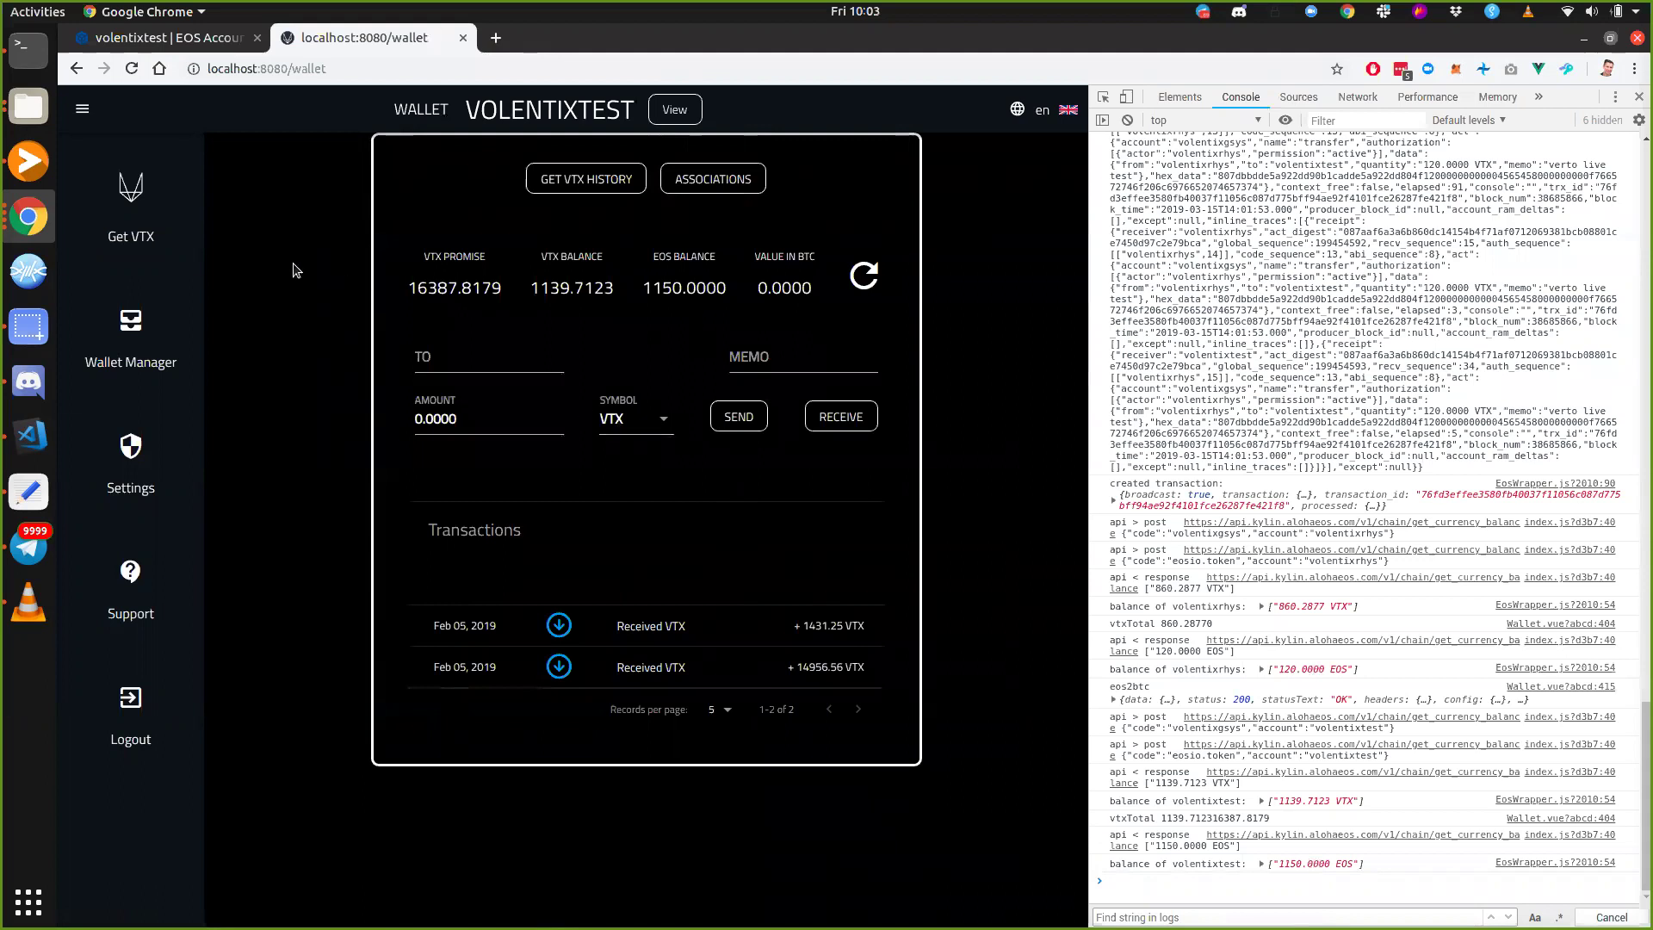
Switch back to the original wallet and view its balances
click(146, 327)
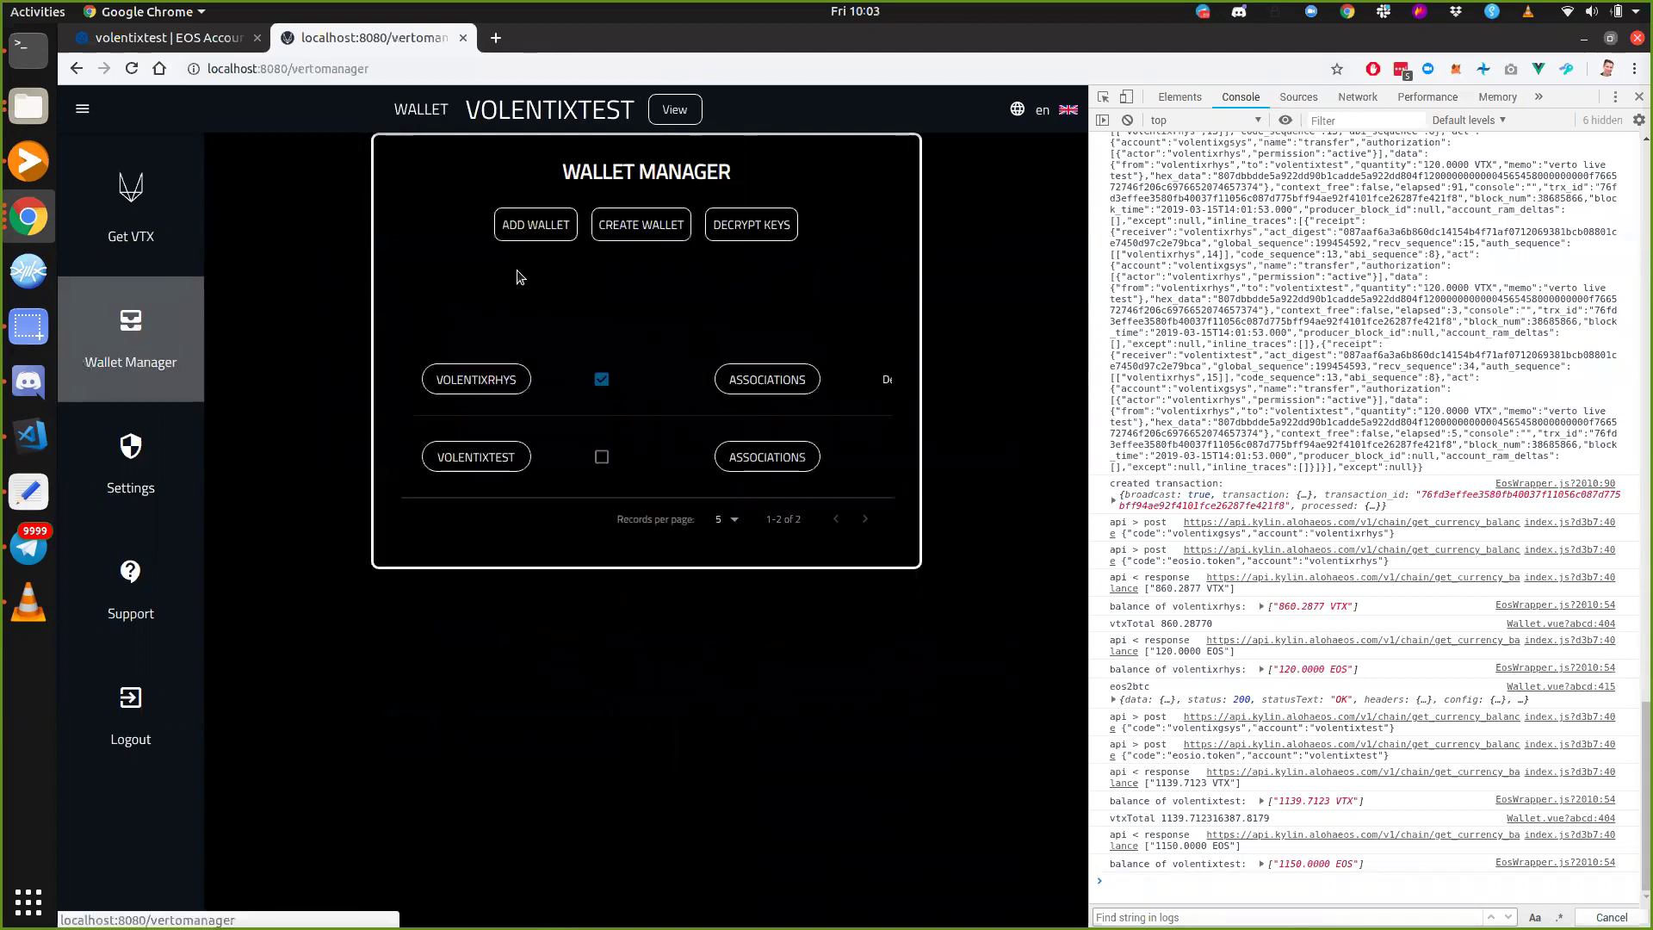
click(475, 382)
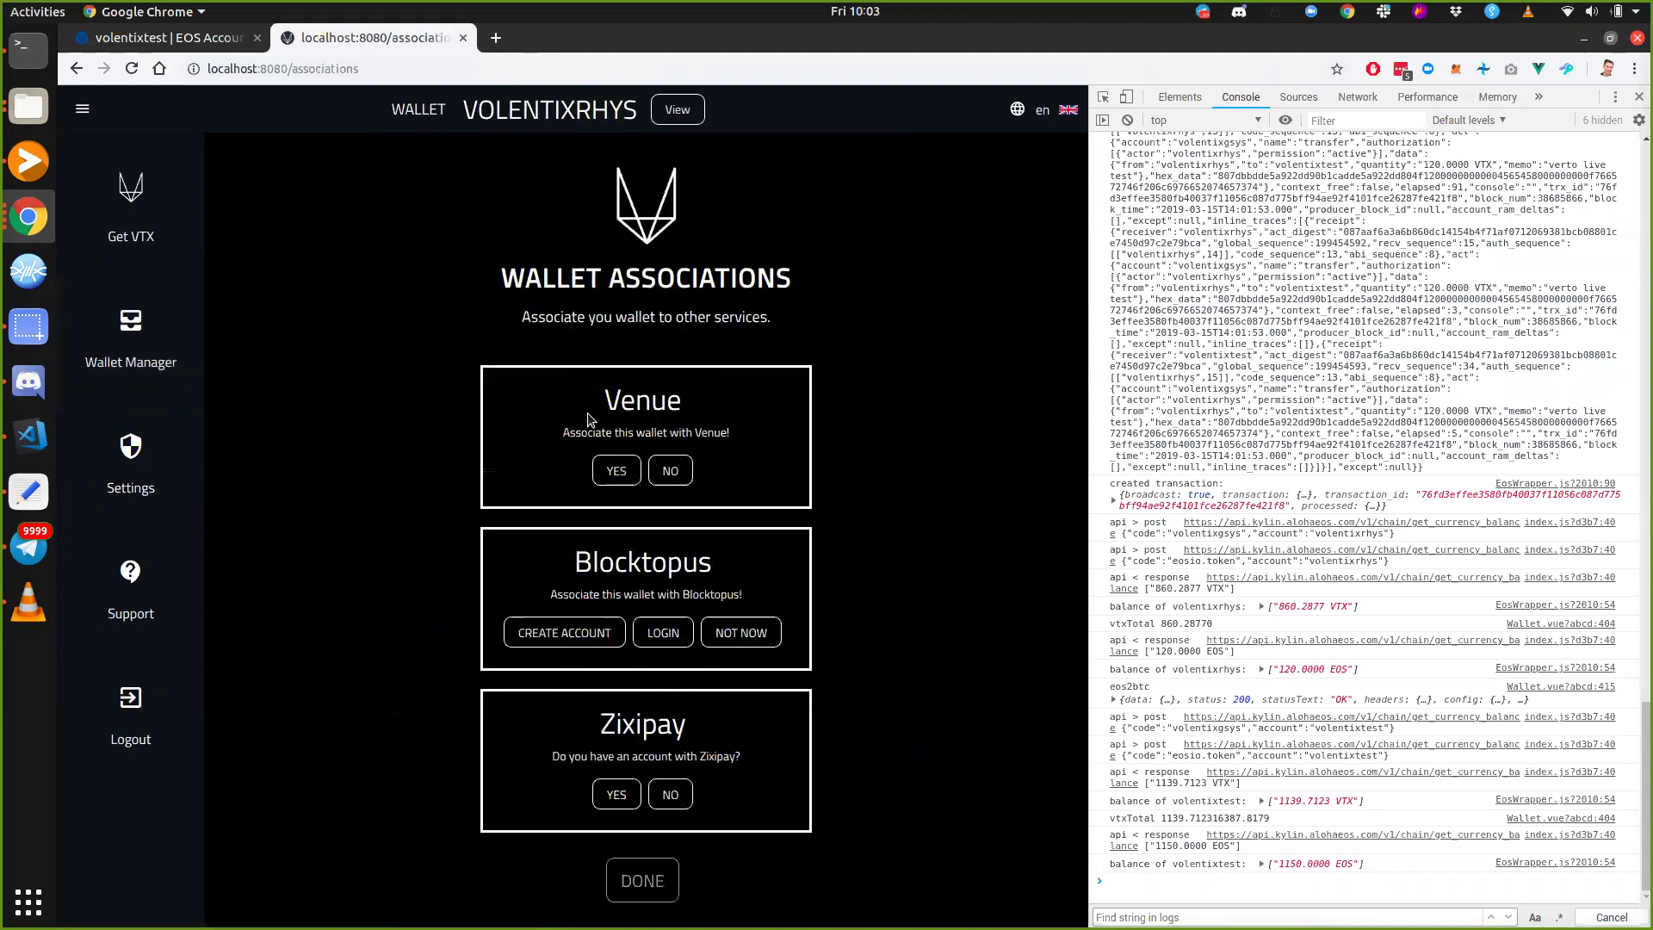
click(677, 109)
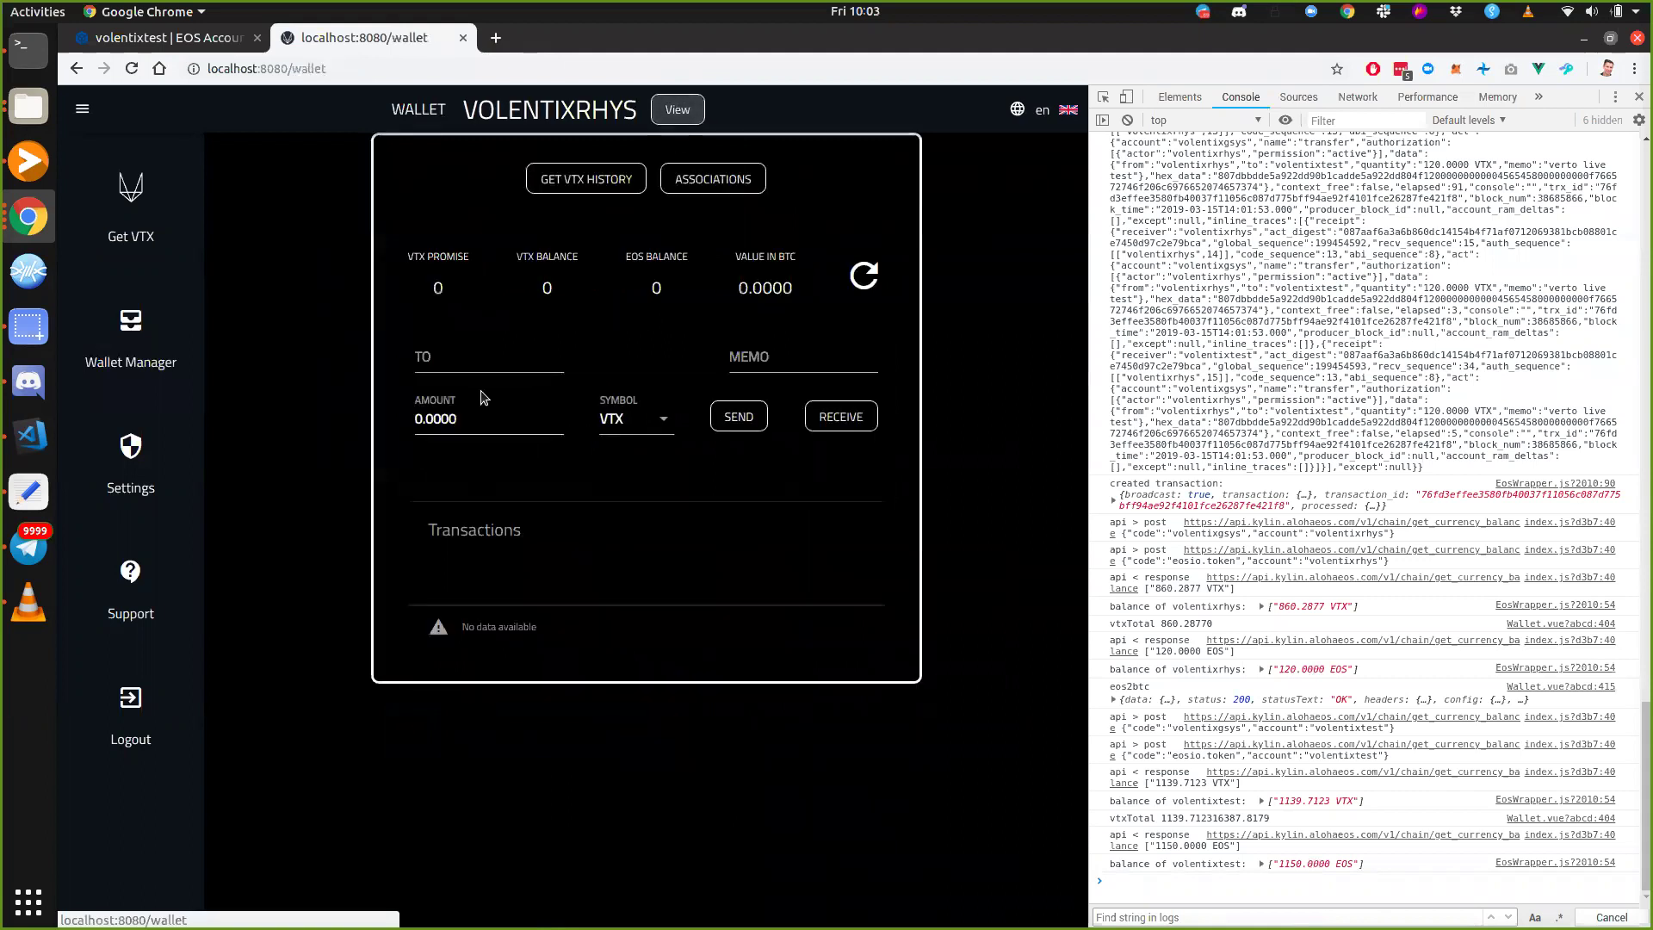
Fill the send form with 1.0000 EOS to volentixtest, memo 'eos test live'
click(463, 362)
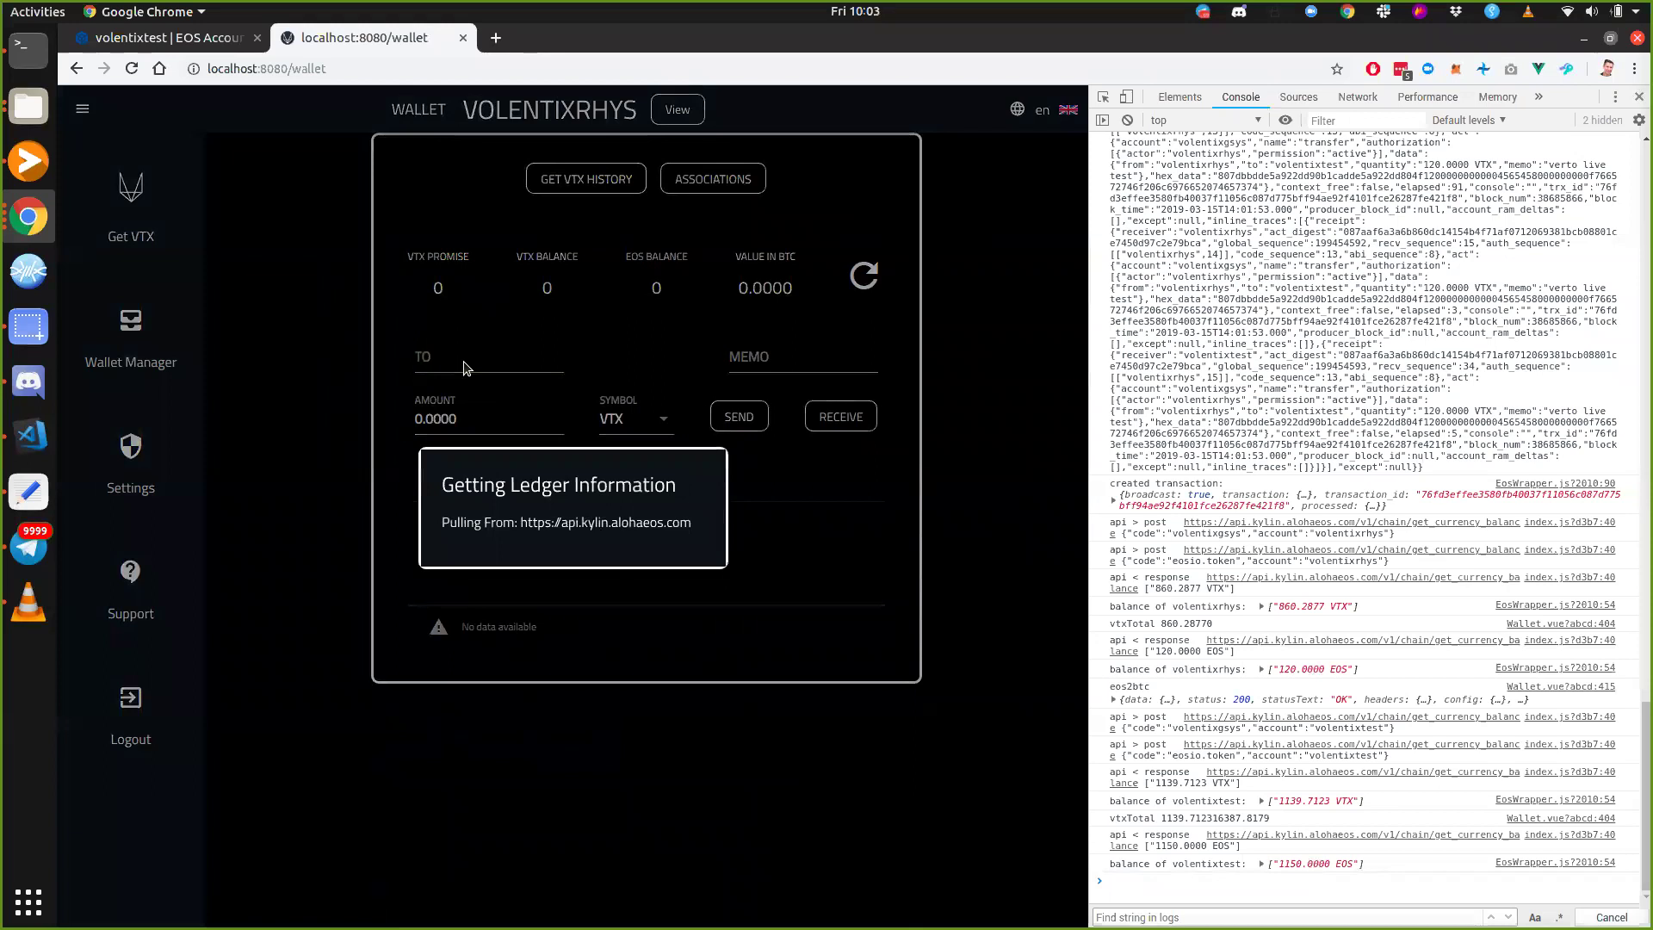
click(464, 362)
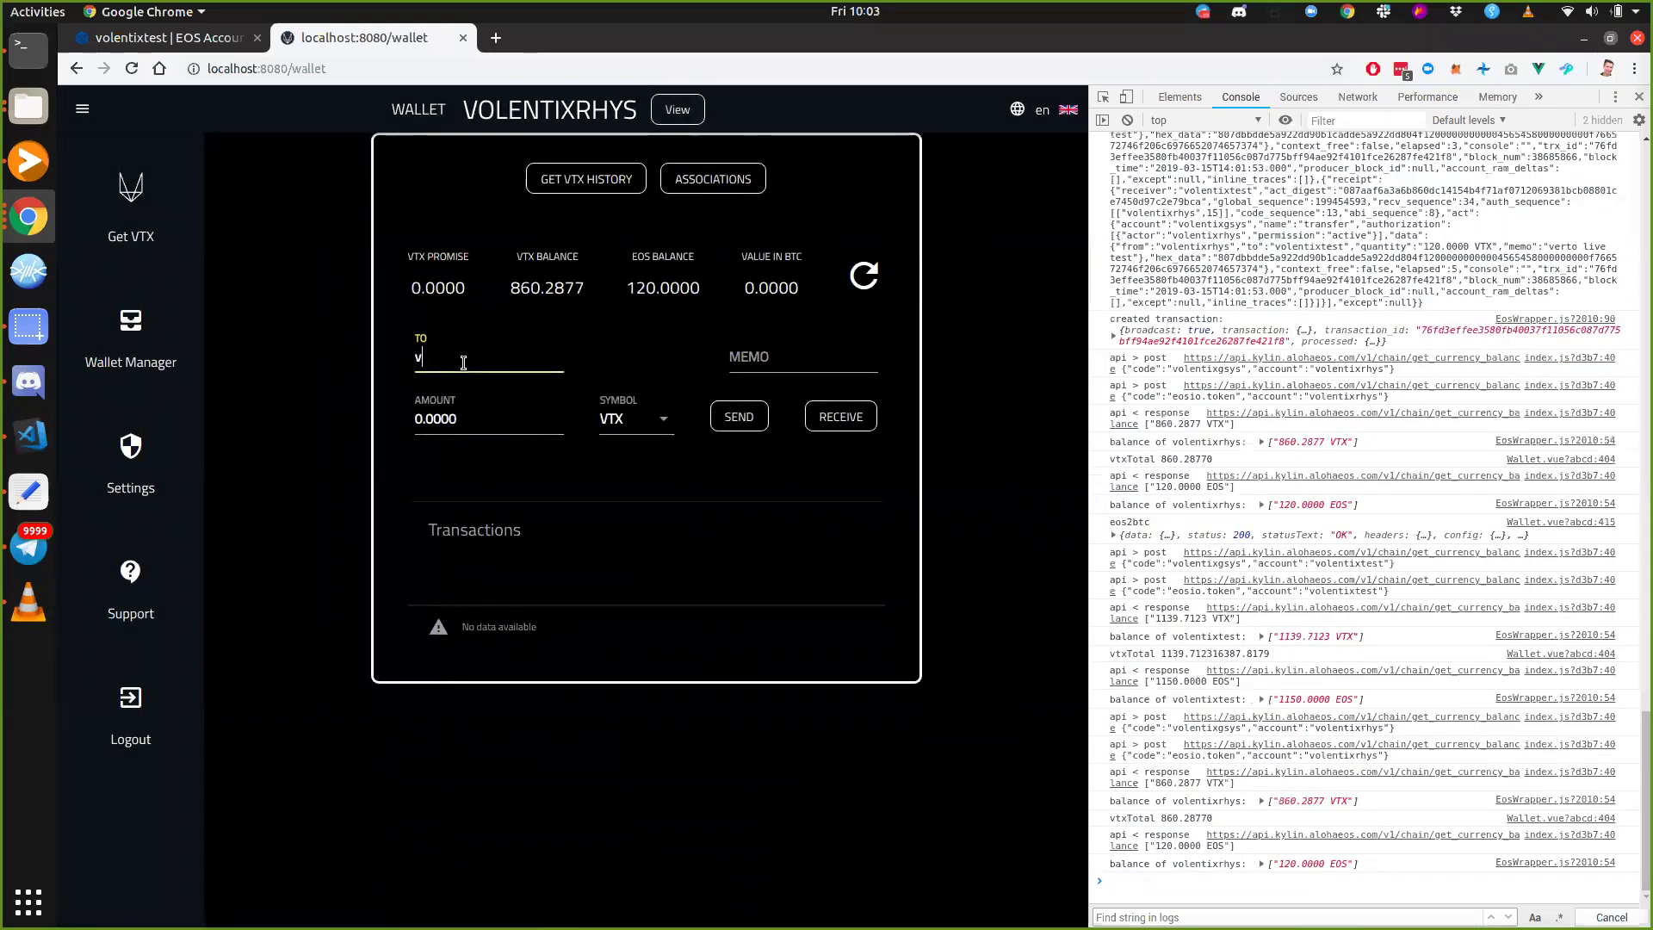
key(Tab)
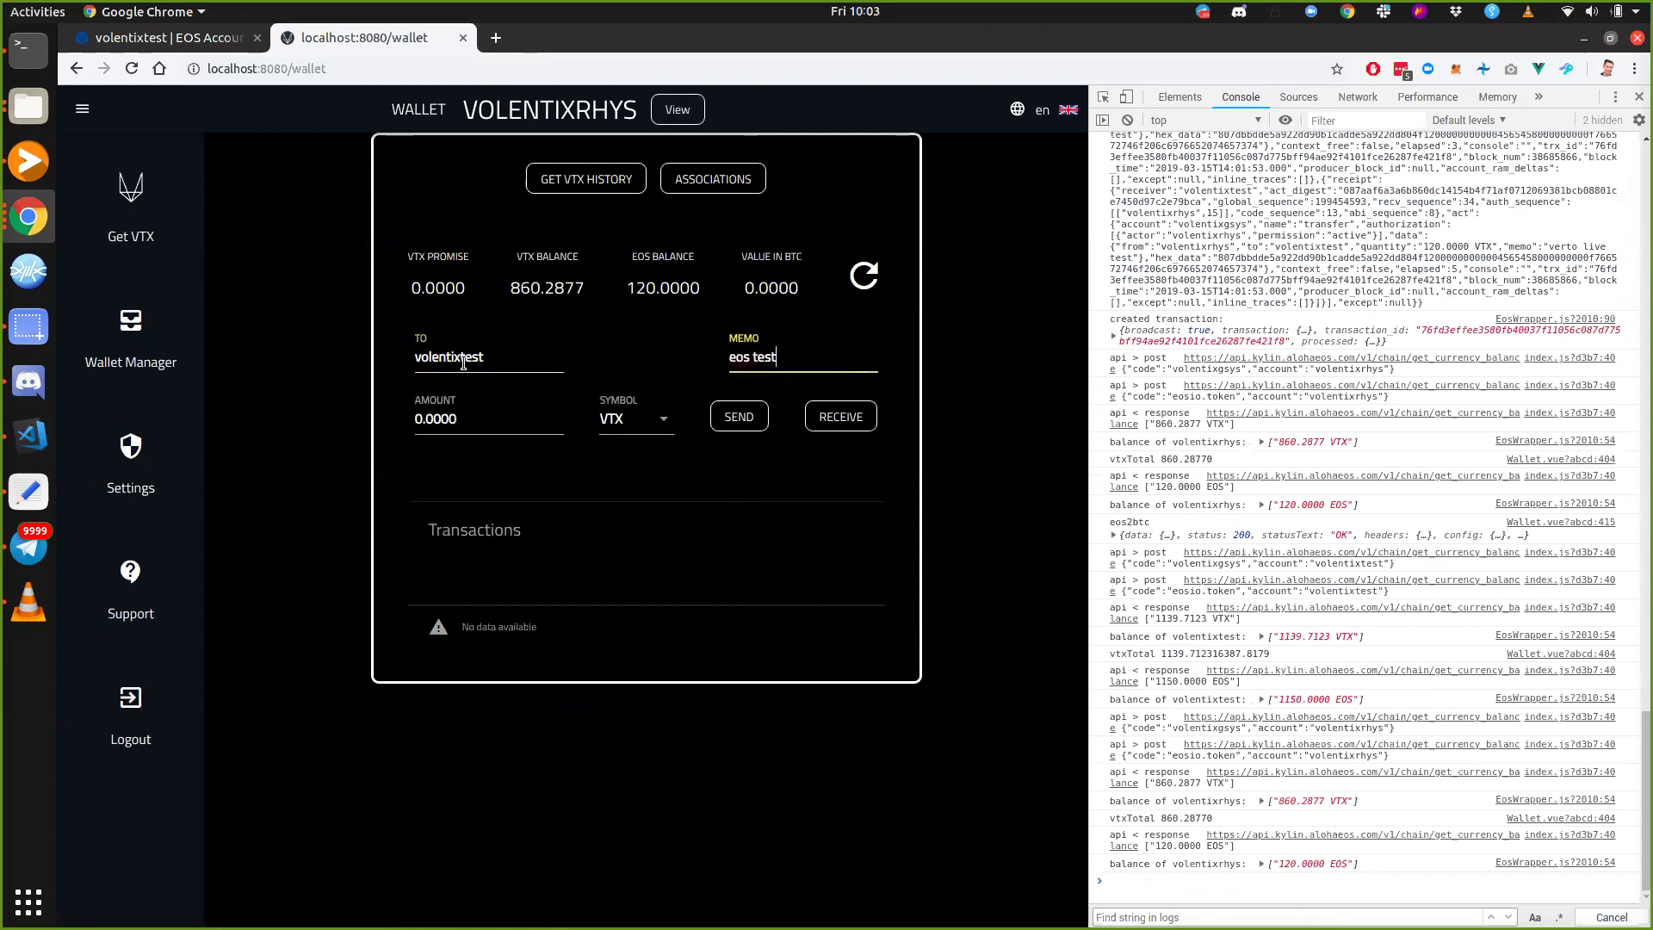
key(Tab)
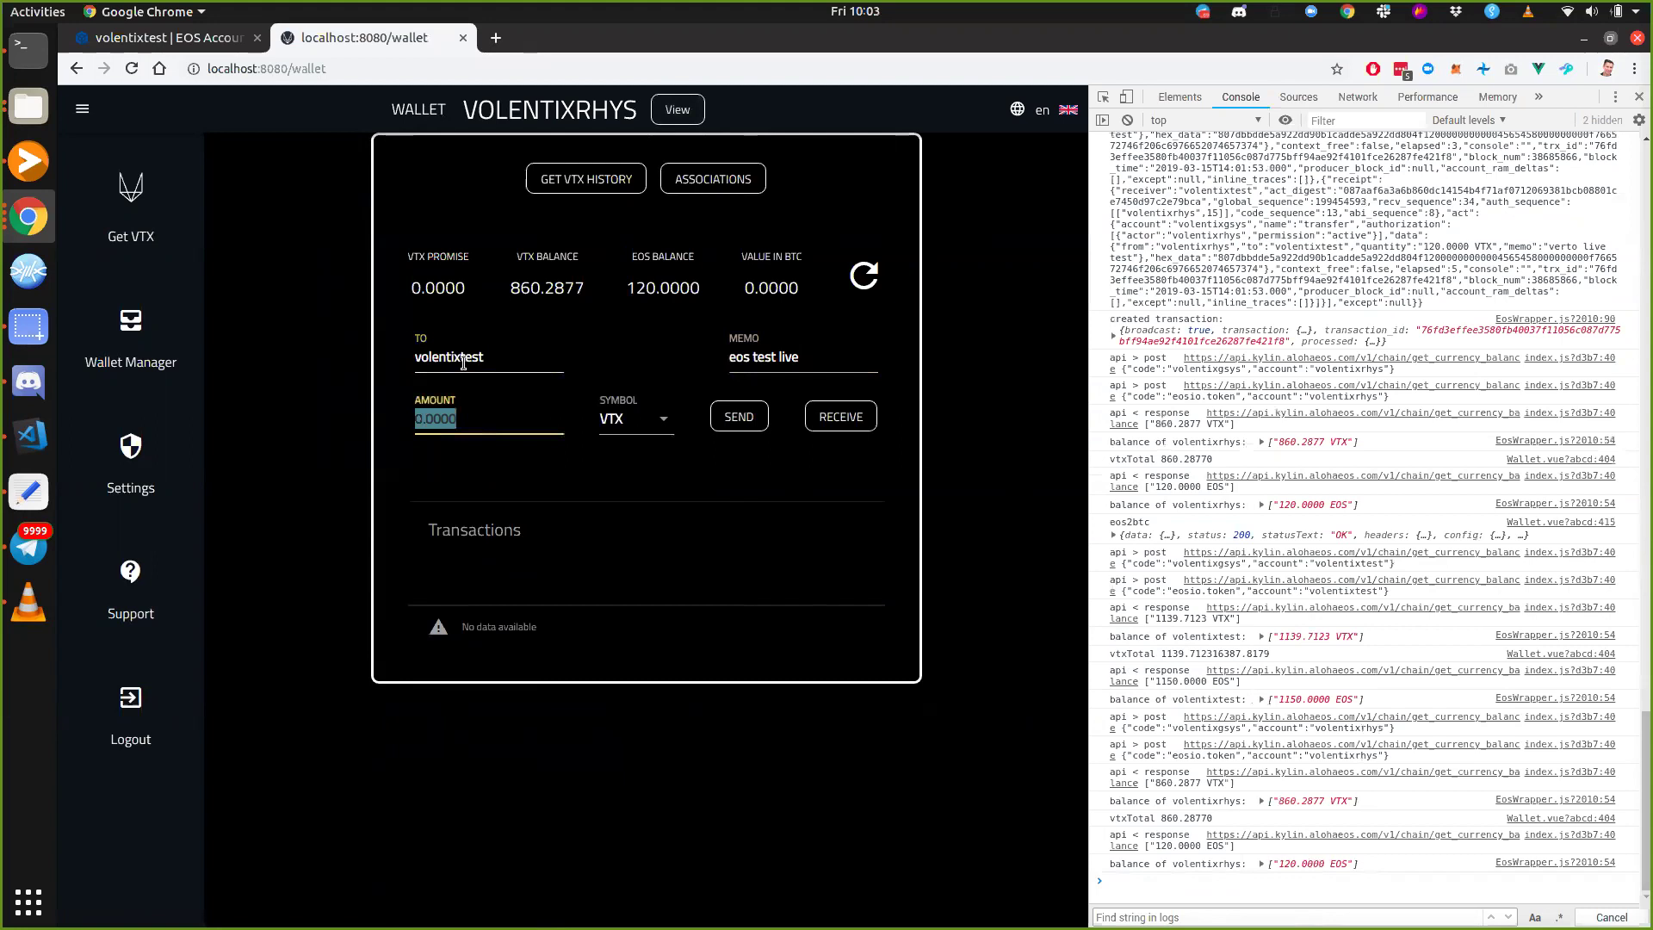
text(1.0000)
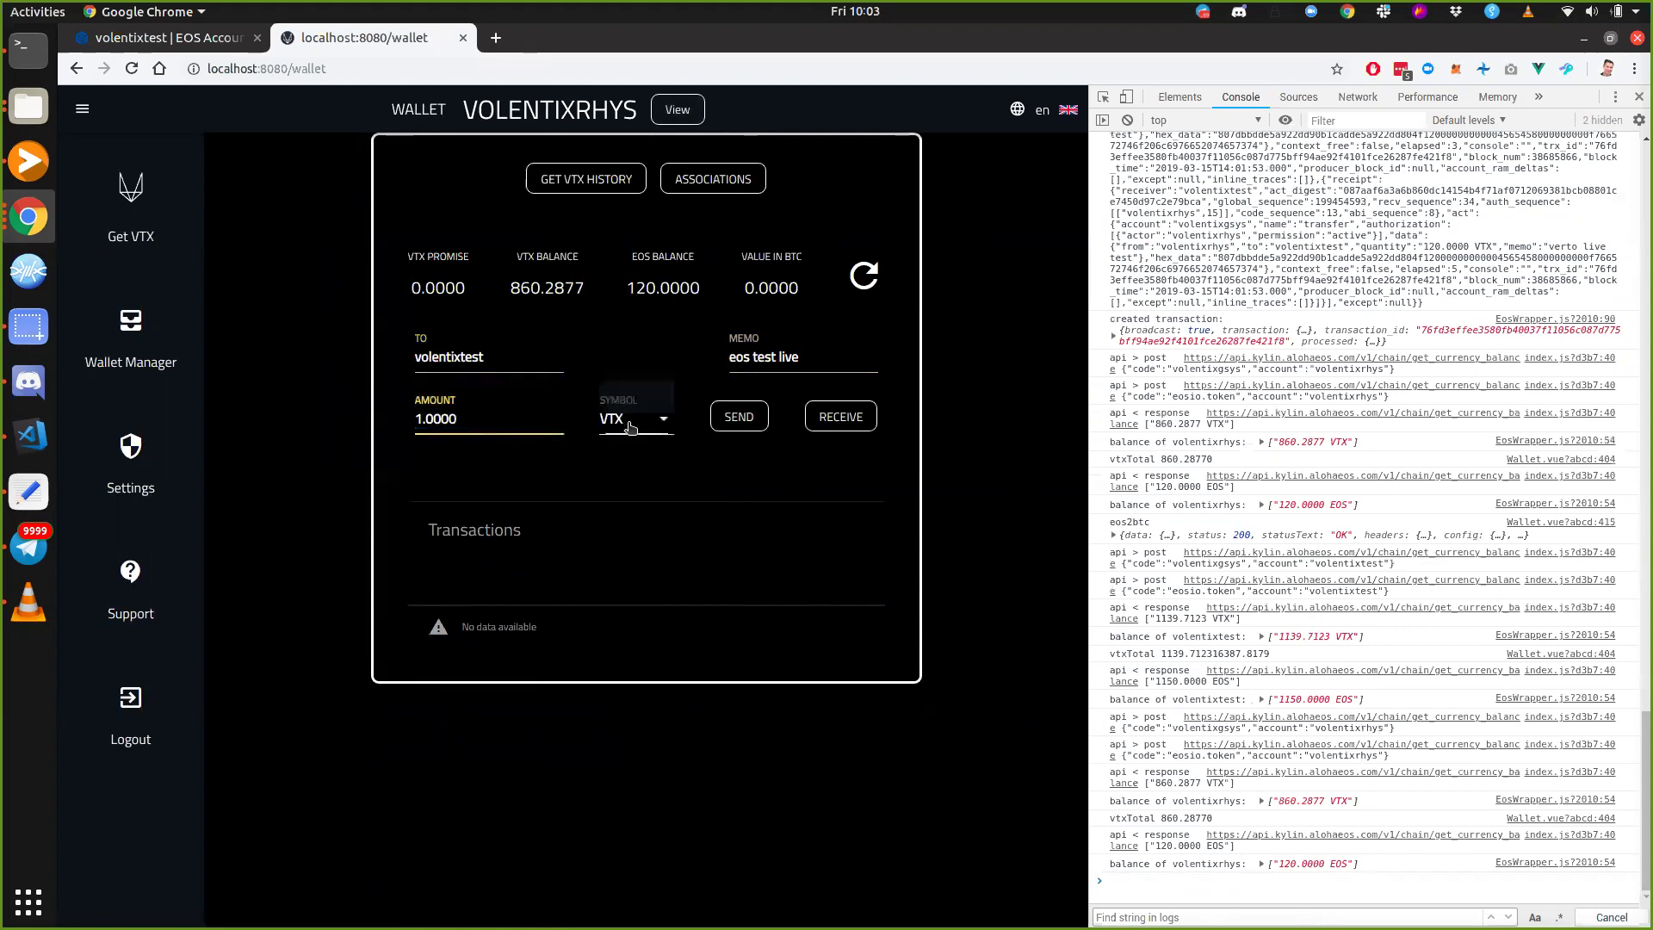
click(637, 420)
click(630, 451)
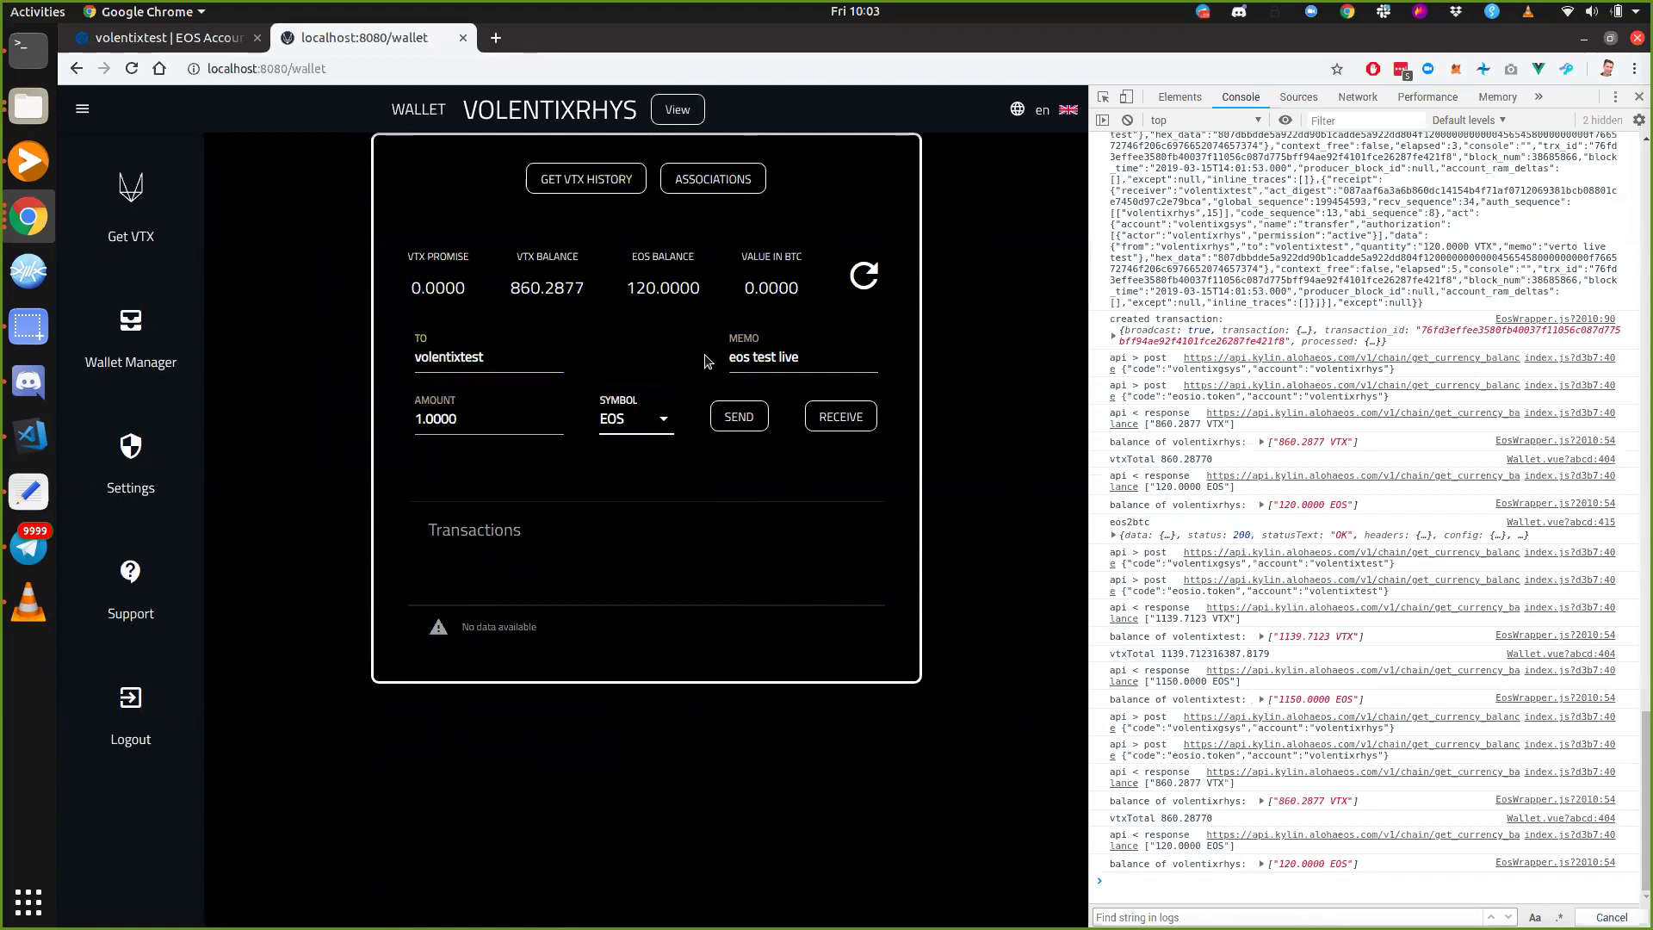
click(739, 418)
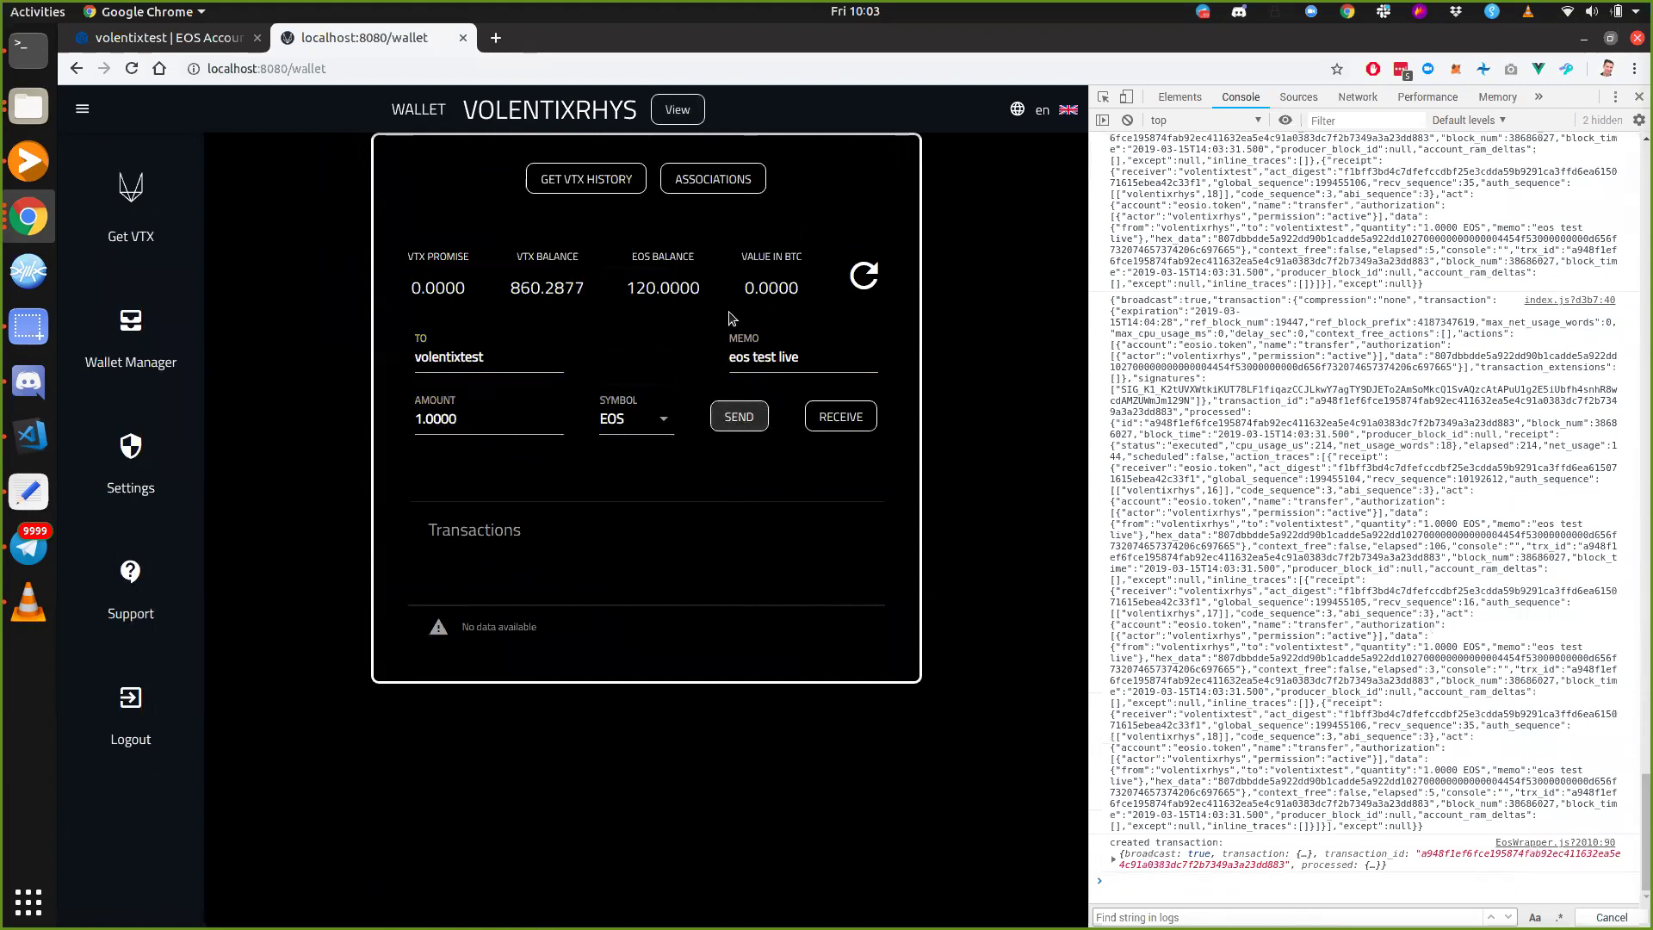
click(863, 278)
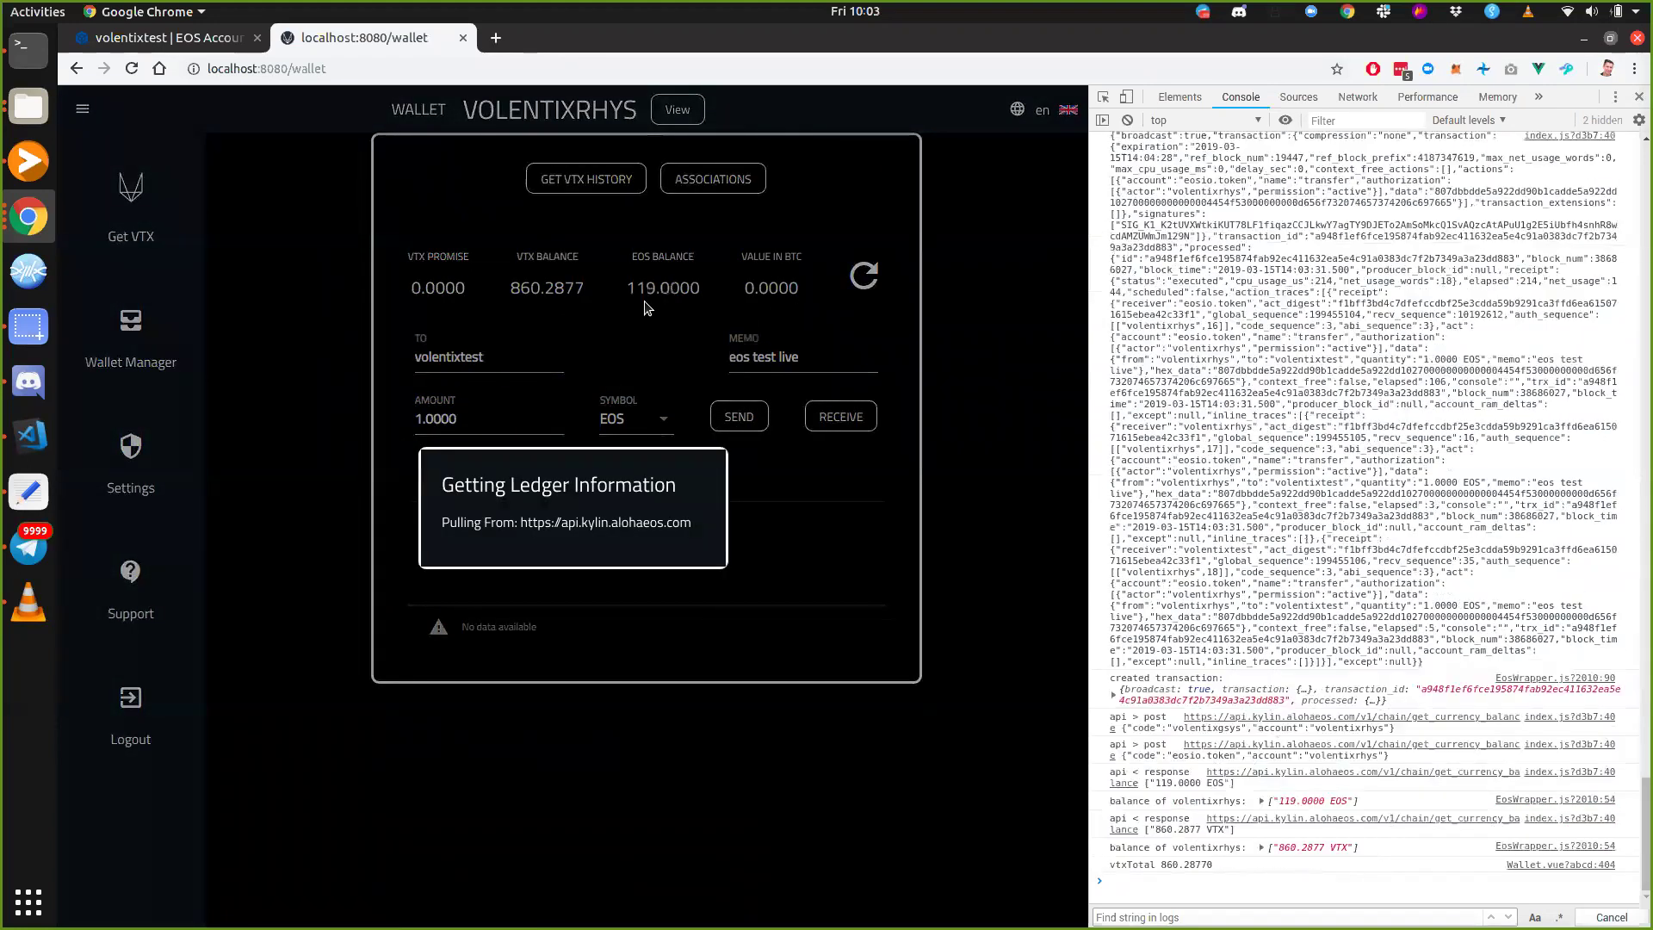
Open the volentixtest wallet and confirm its EOS balance reads 1151.0000
click(130, 323)
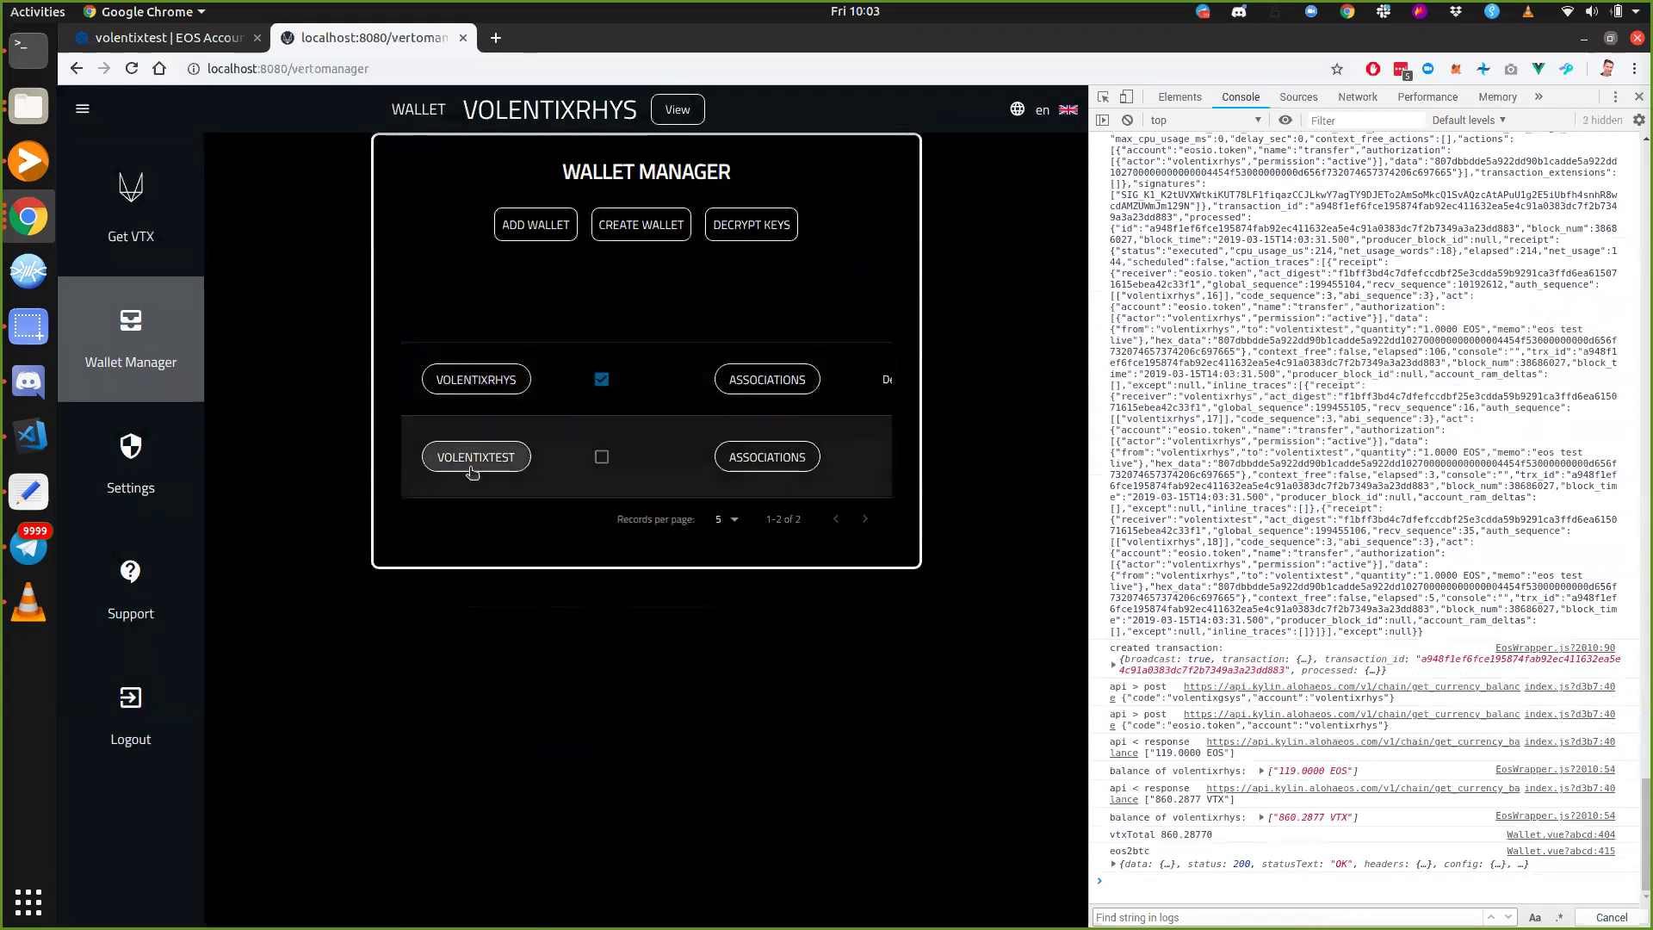
click(469, 462)
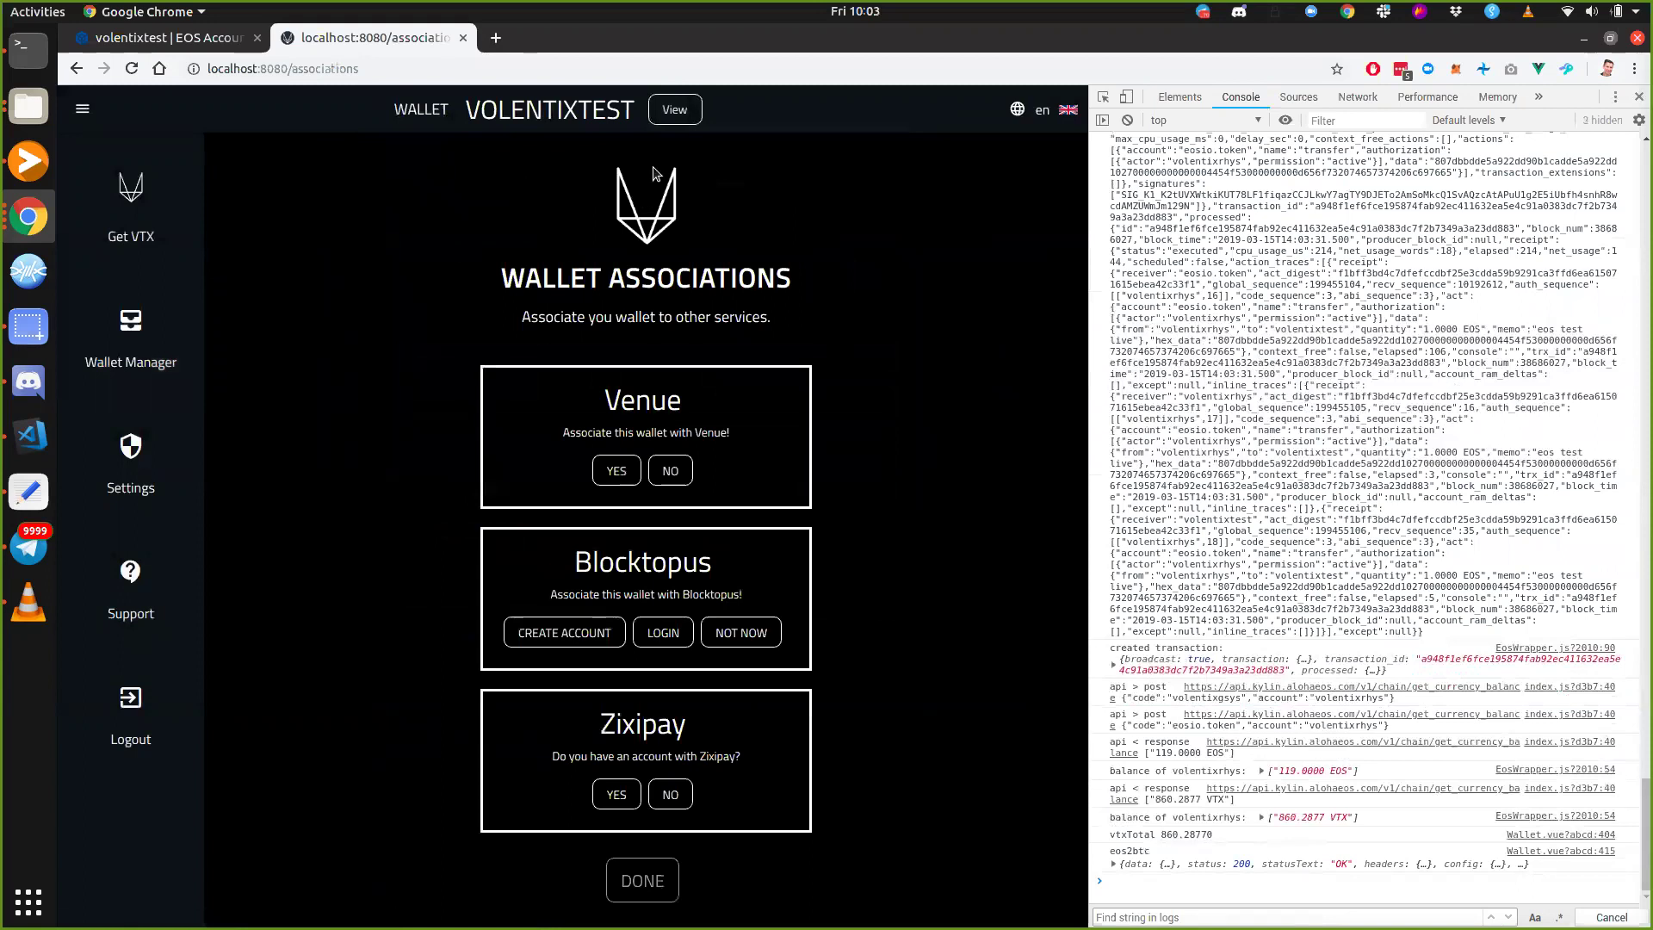
click(665, 110)
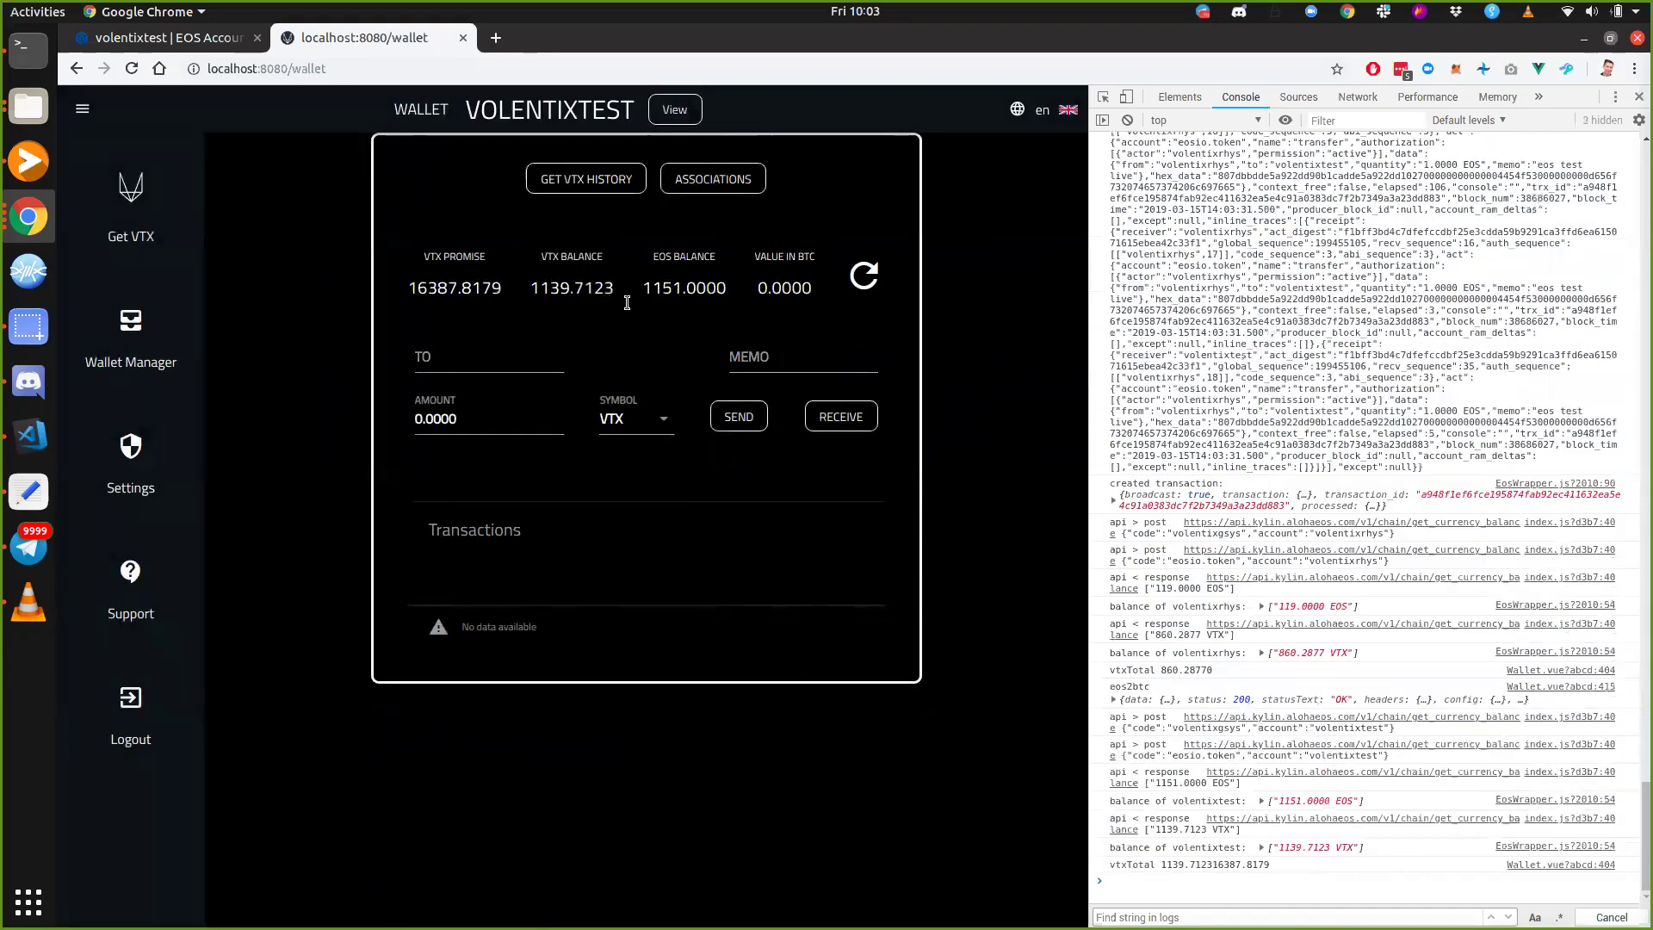
Reload volentixtest on Bloks.io and find the 1.0000 EOS transfer with memo 'eos test live'
click(141, 40)
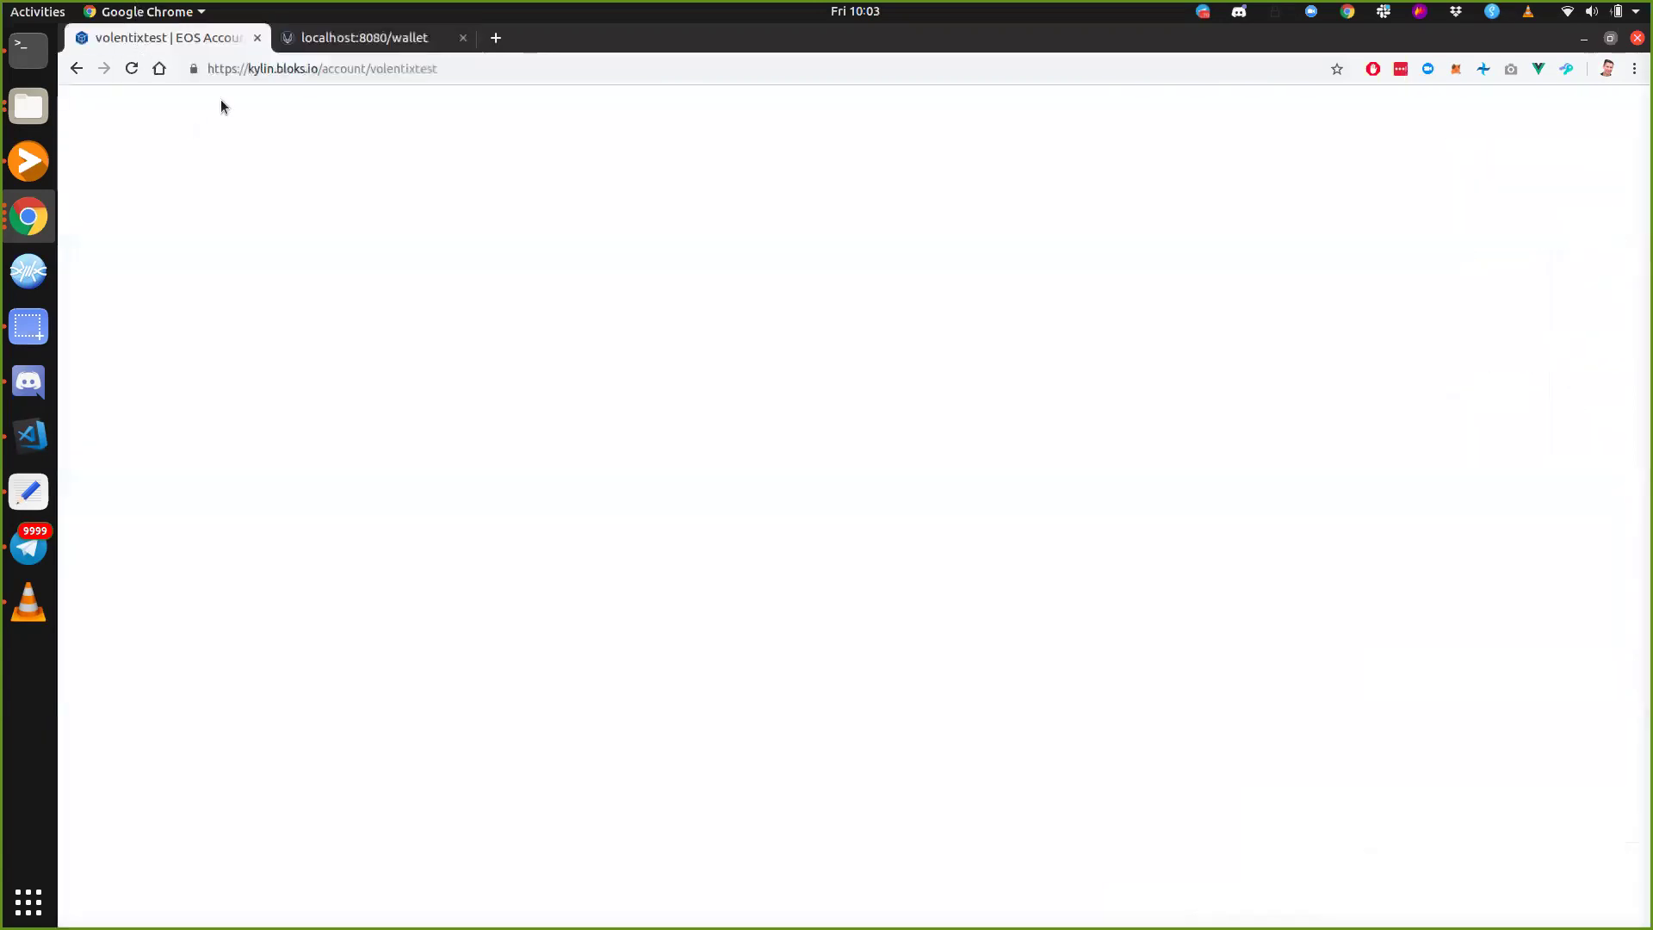
click(129, 69)
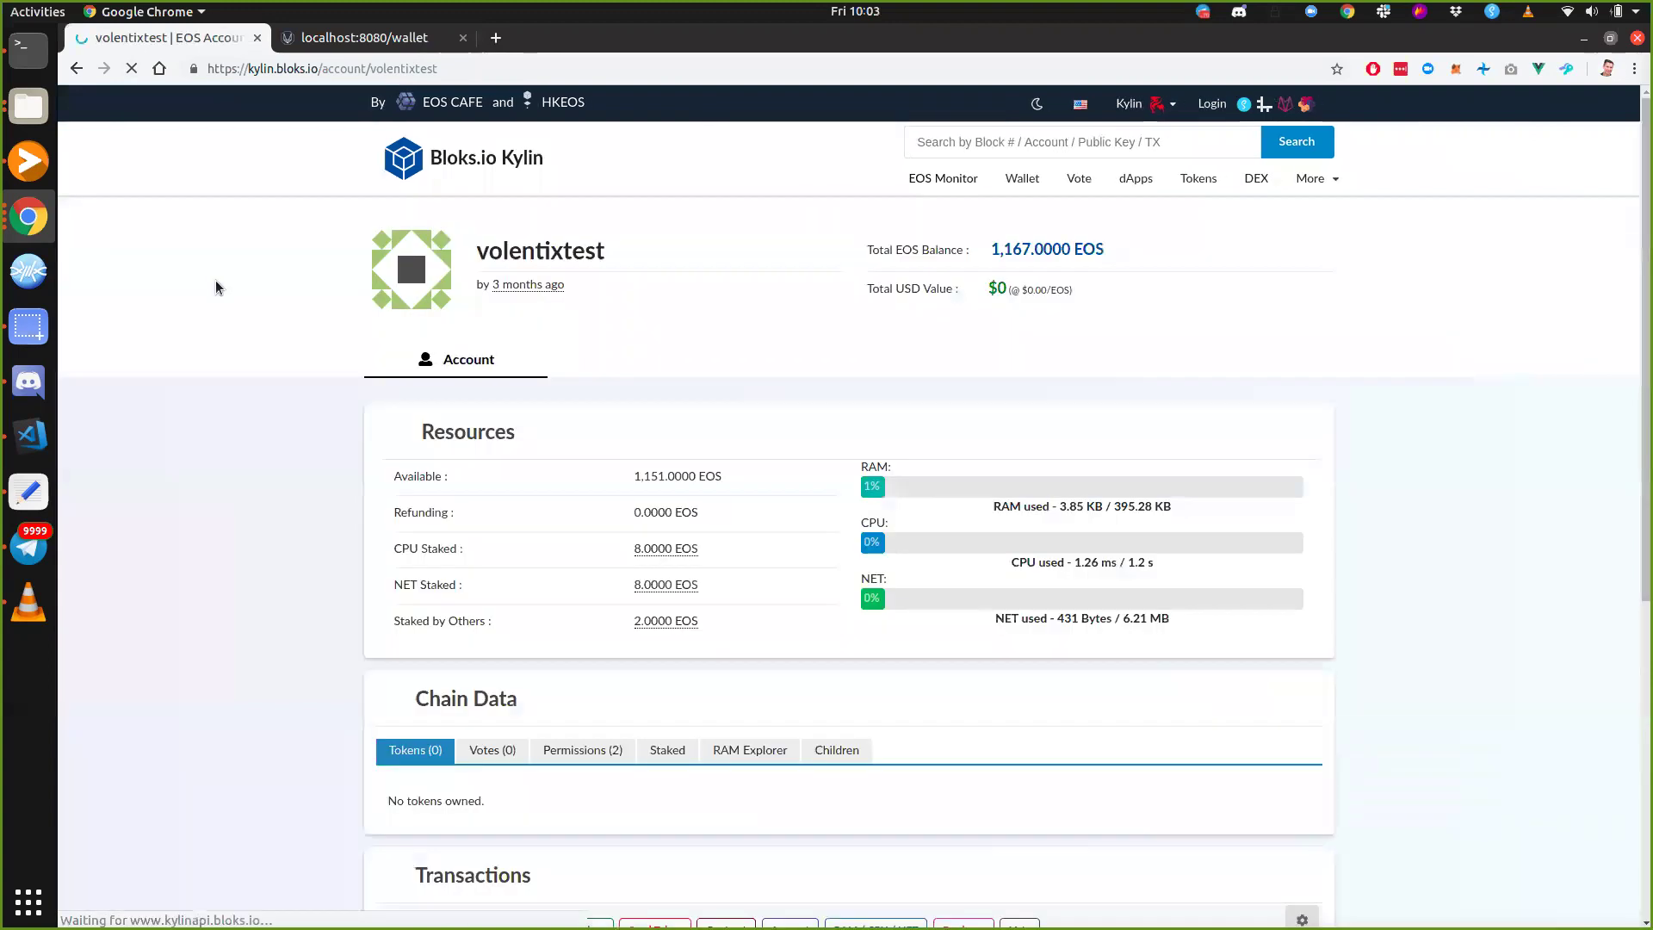
scroll(284, 416, down, 3)
scroll(283, 416, down, 4)
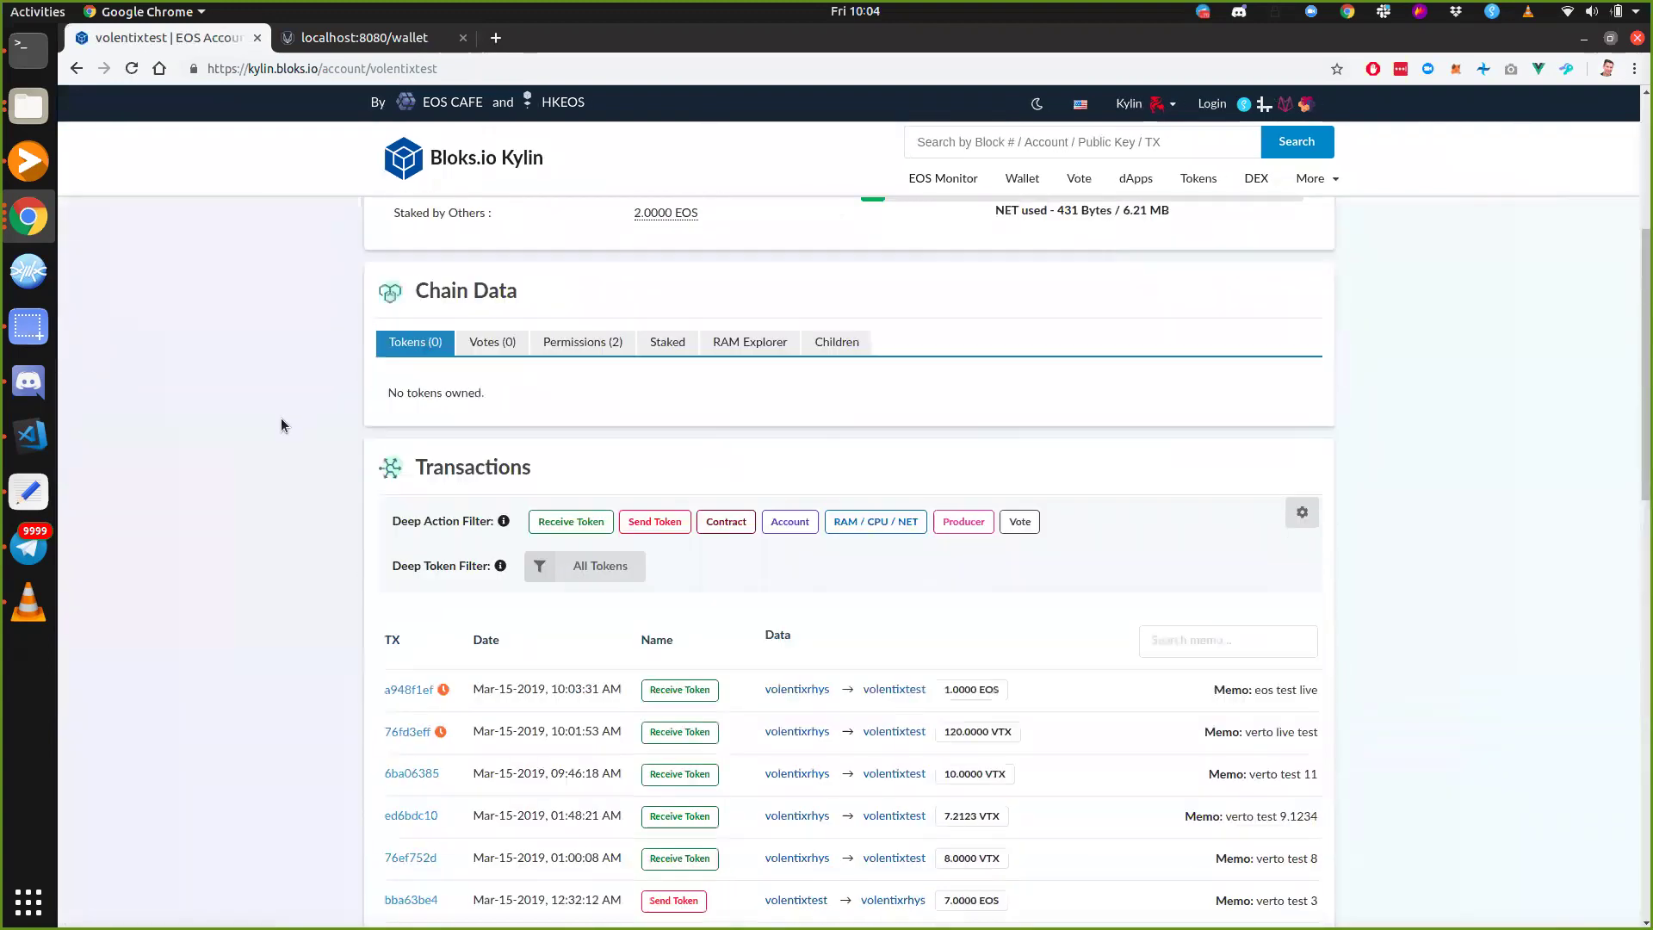
scroll(679, 464, down, 1)
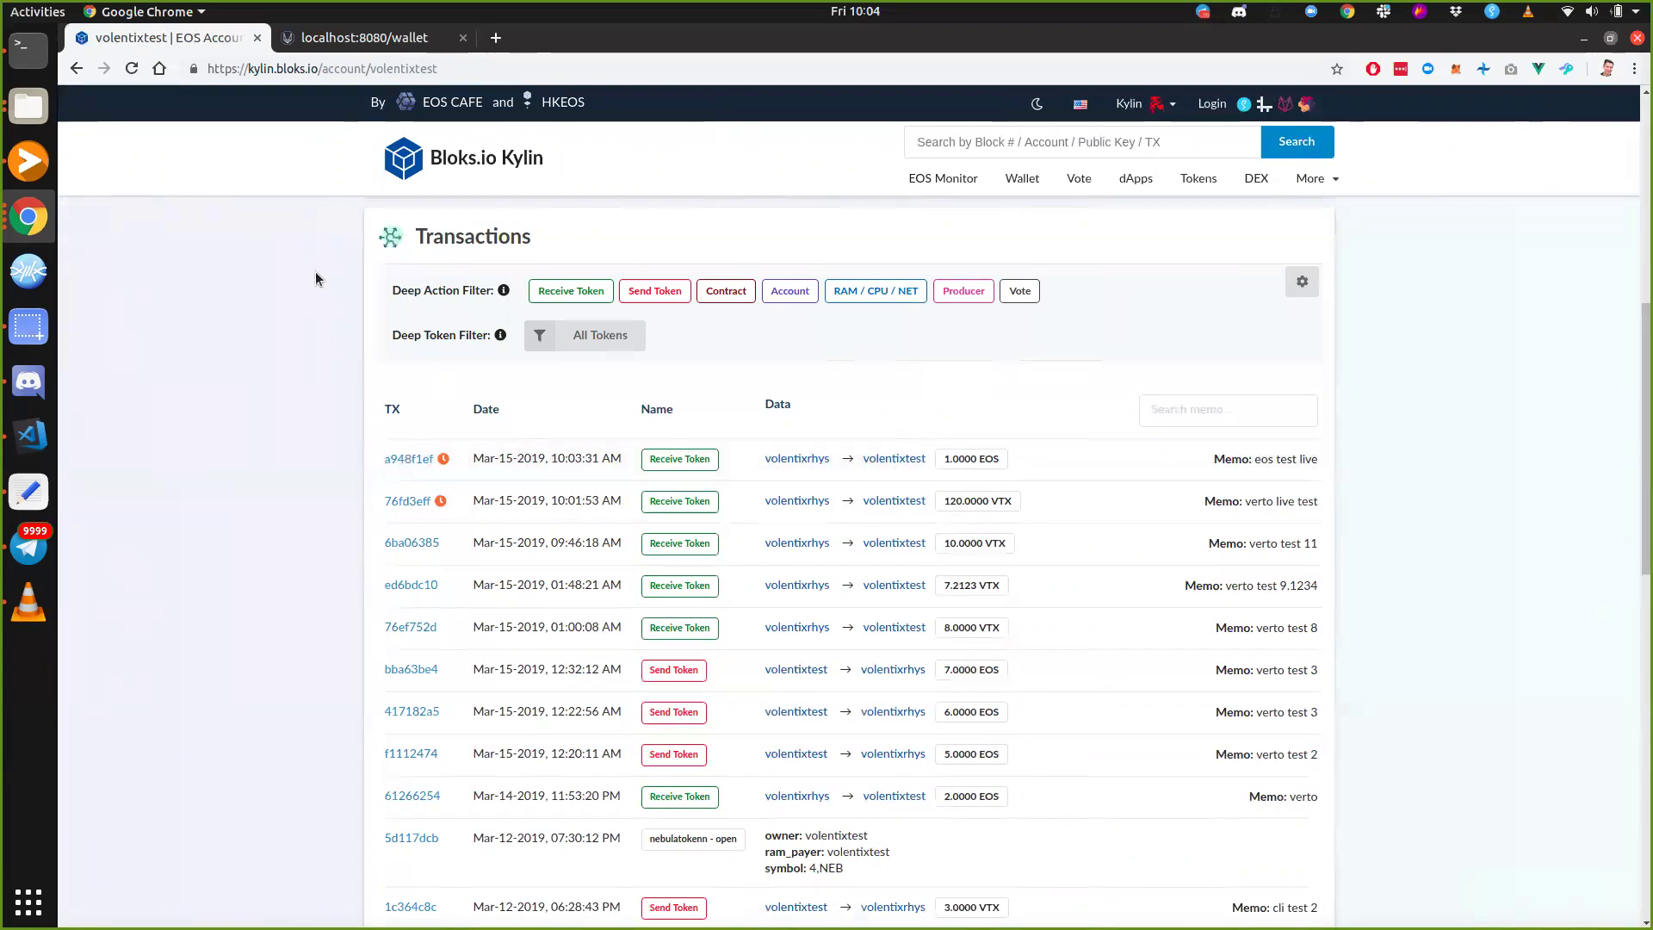
scroll(326, 306, up, 2)
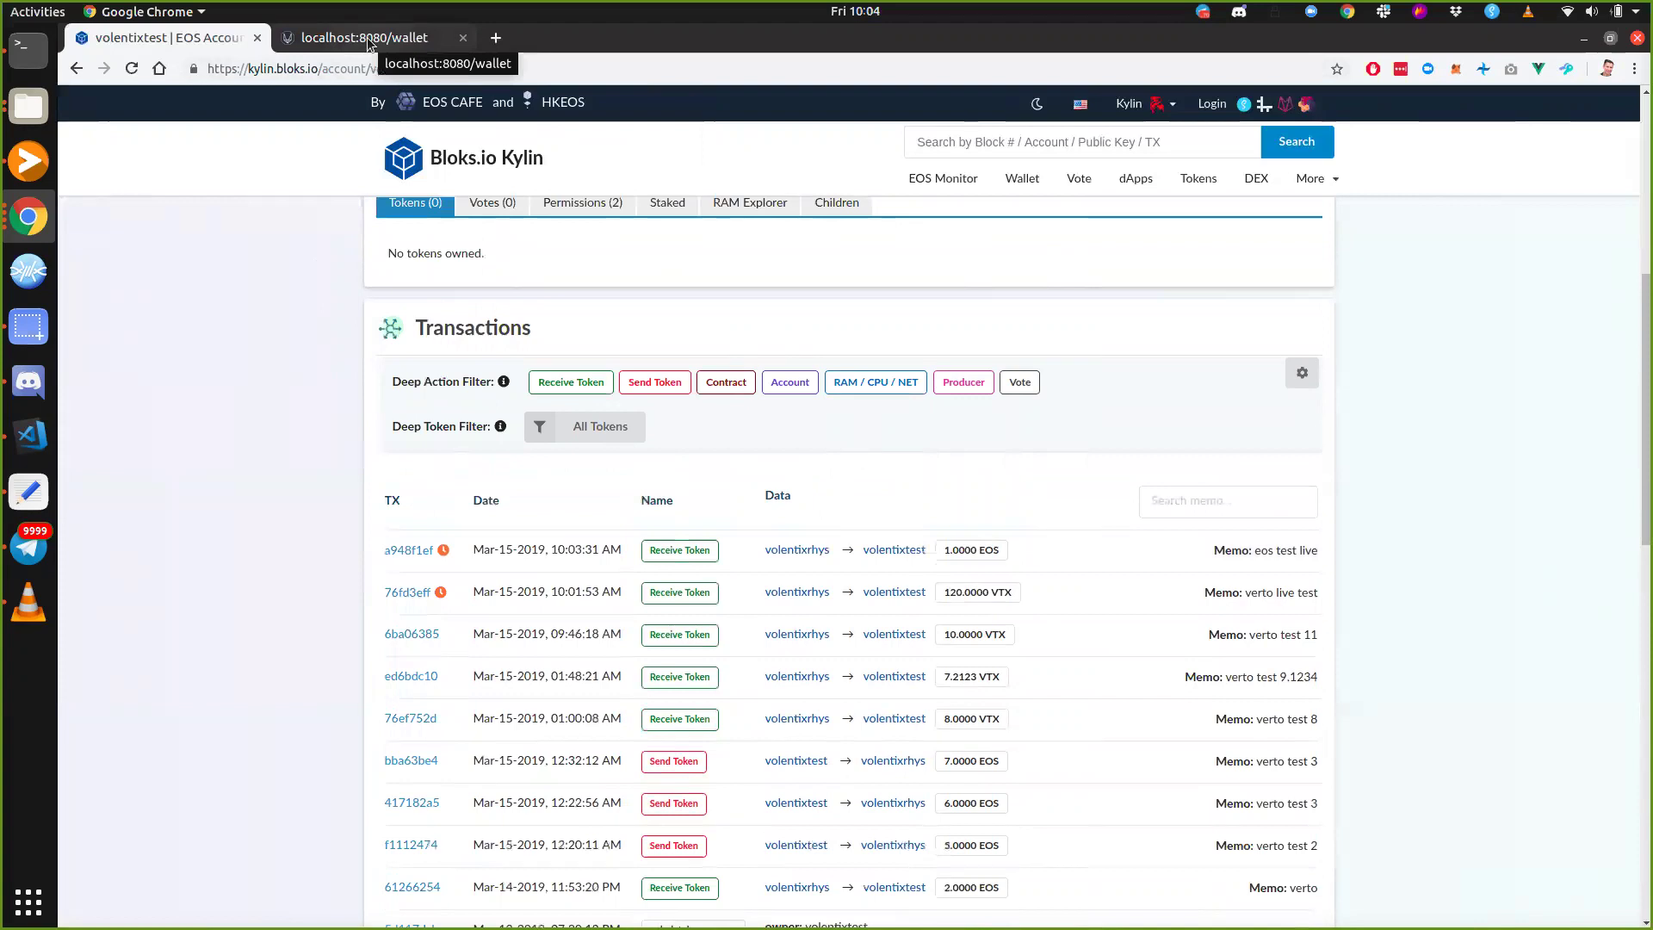
click(368, 40)
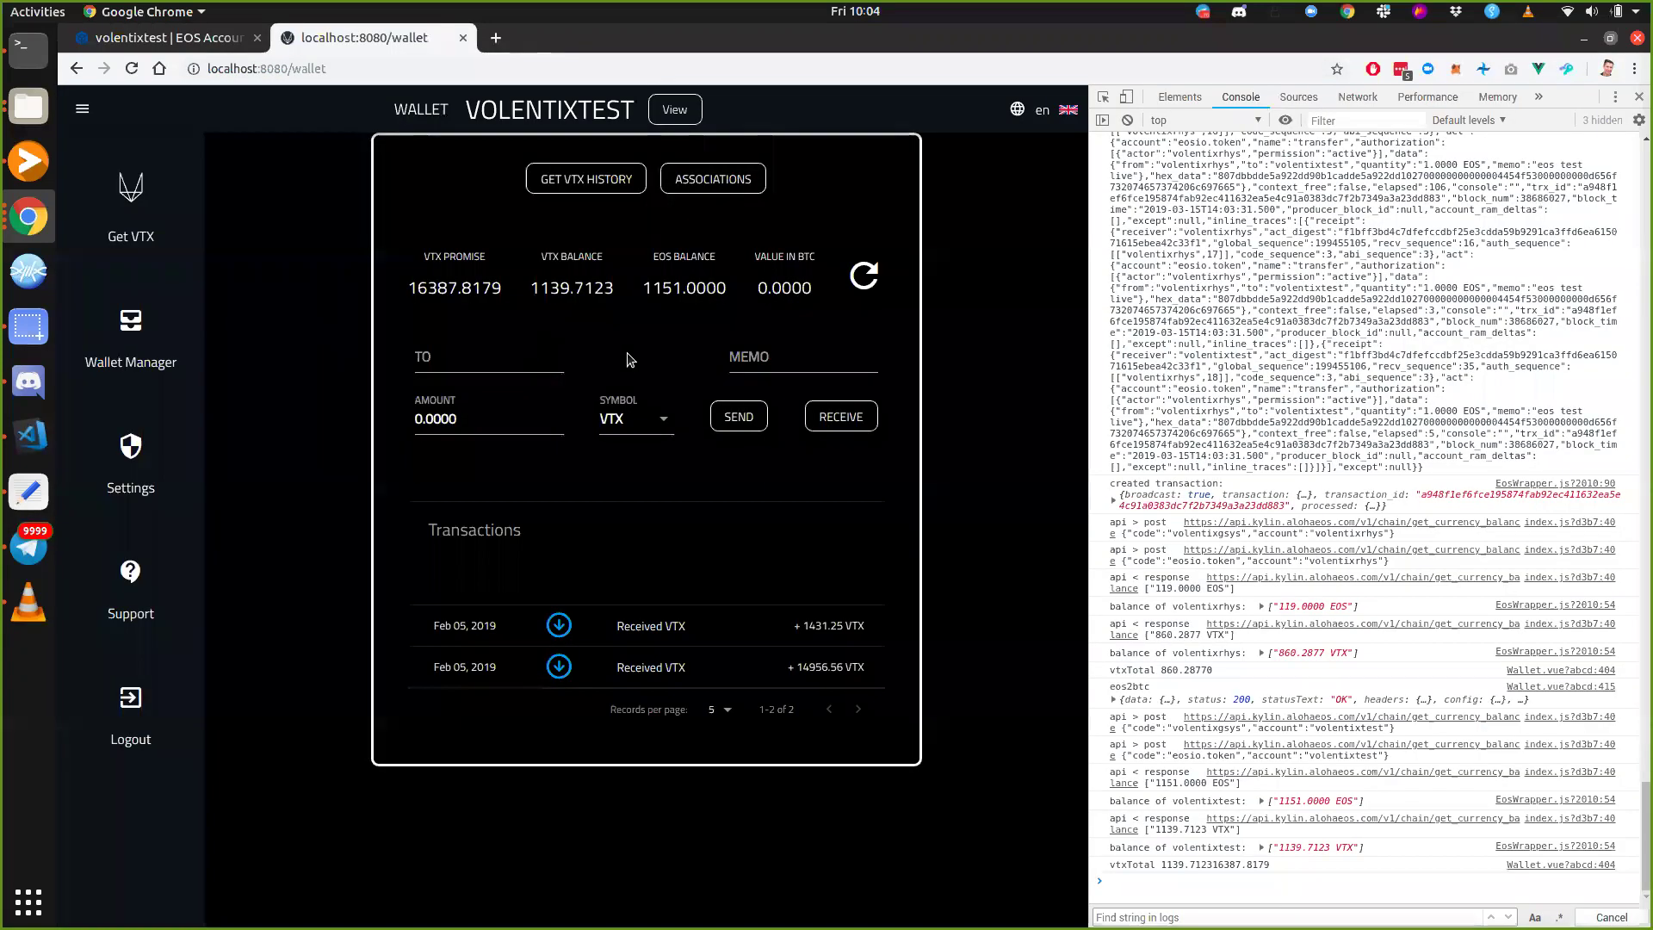
click(651, 422)
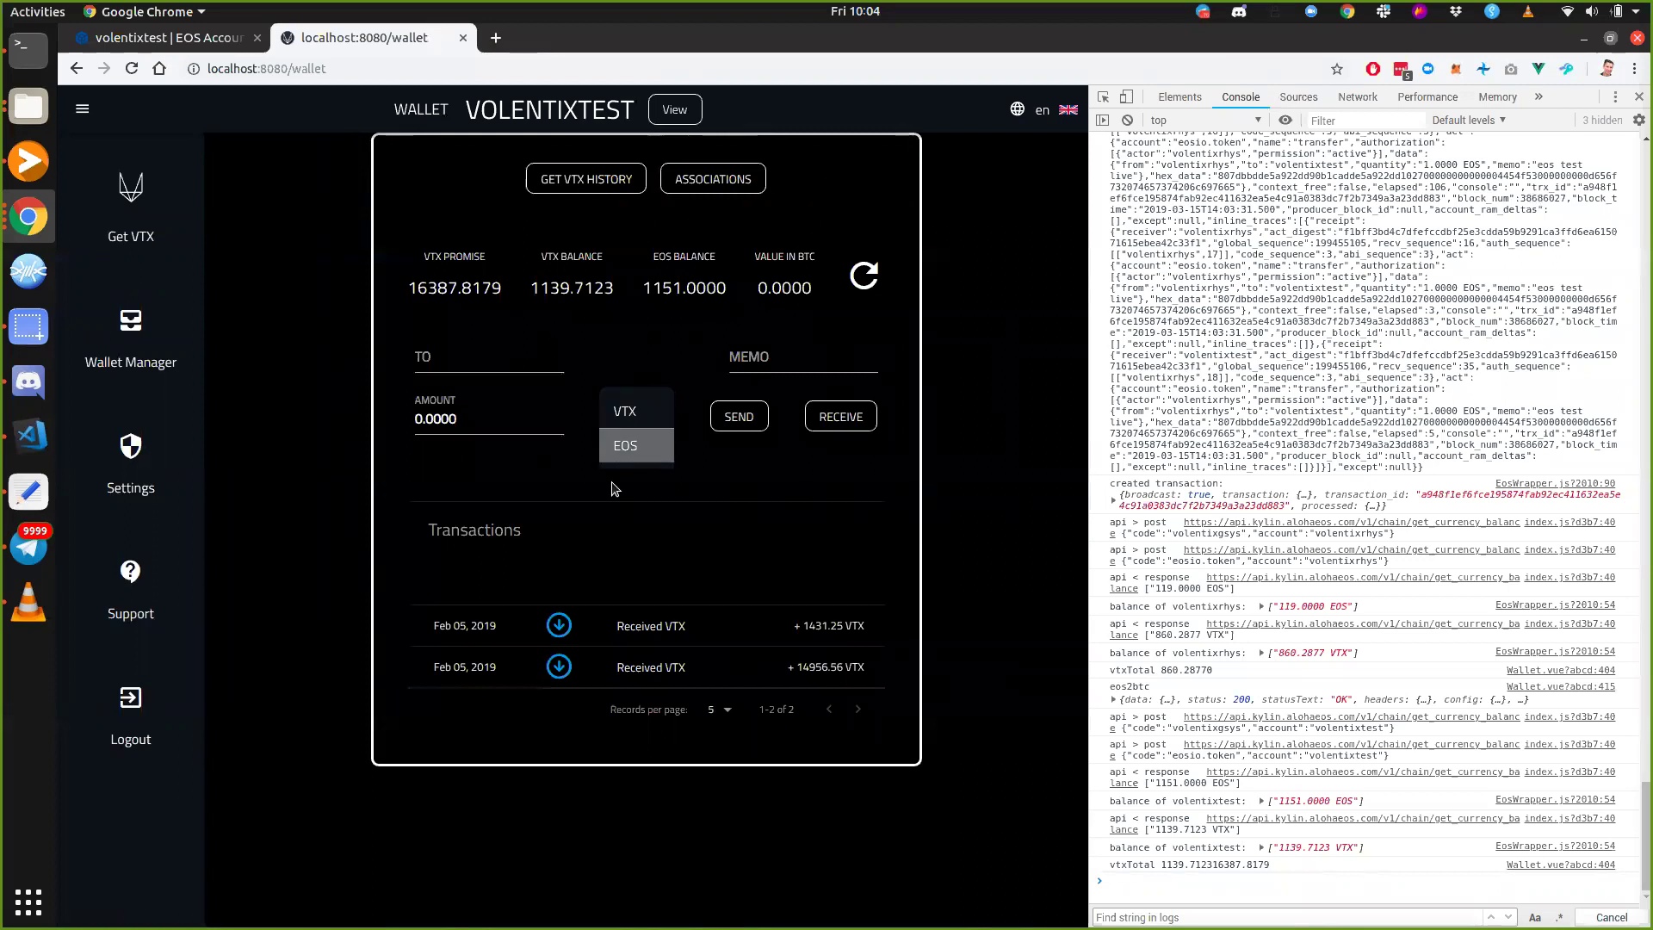
click(691, 467)
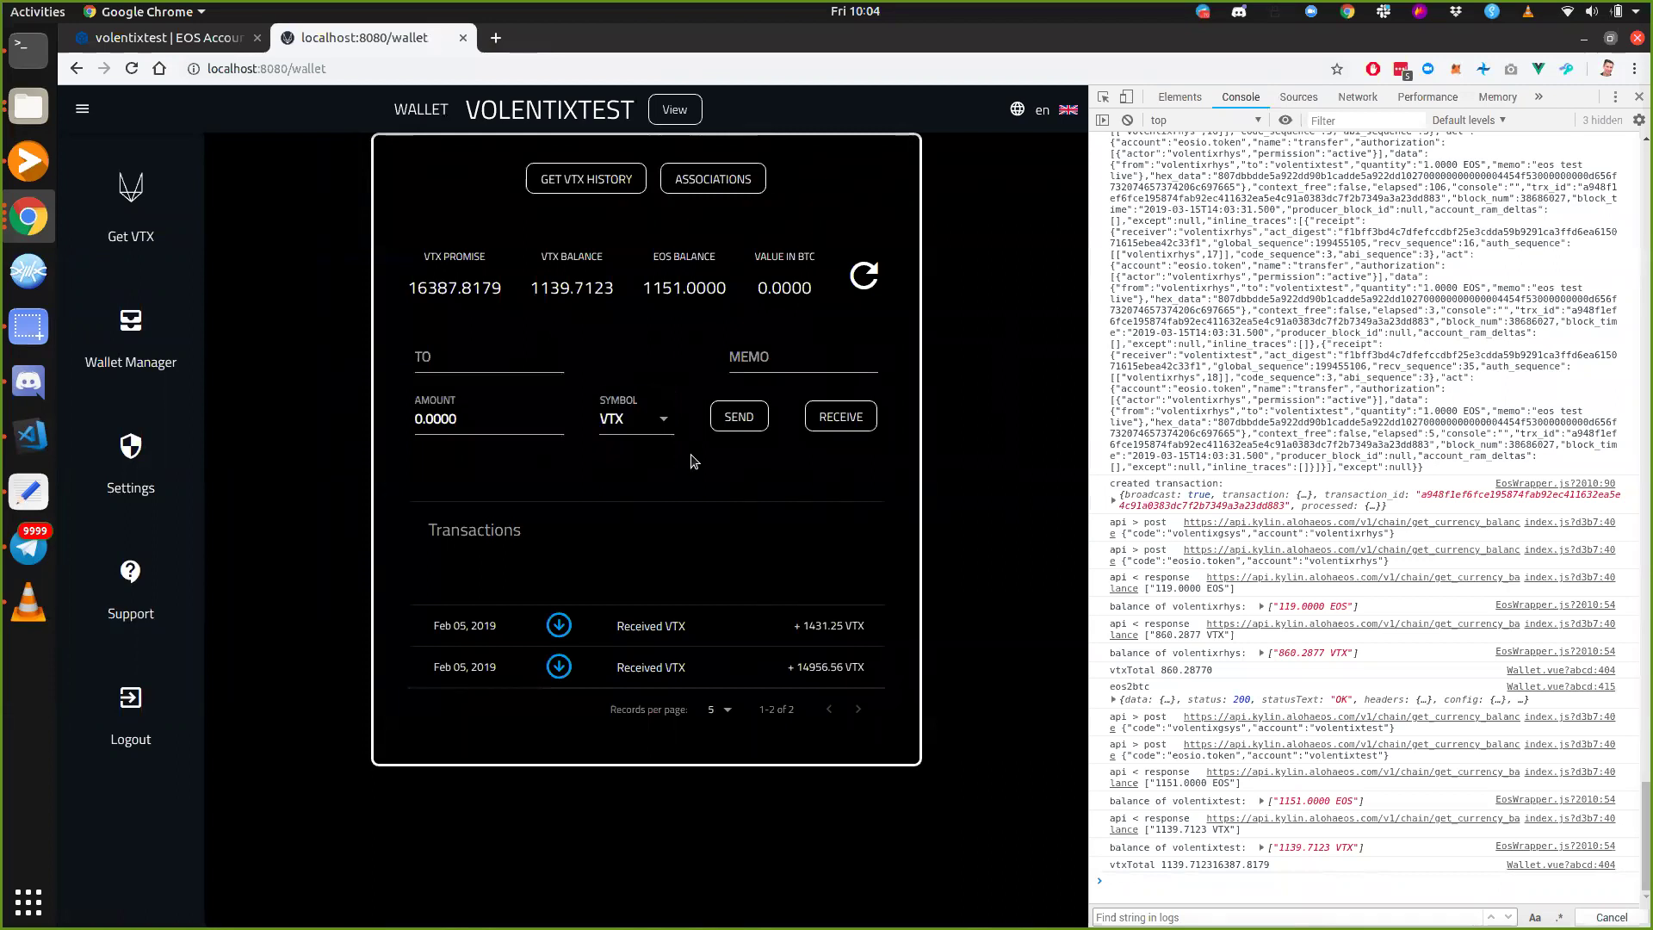